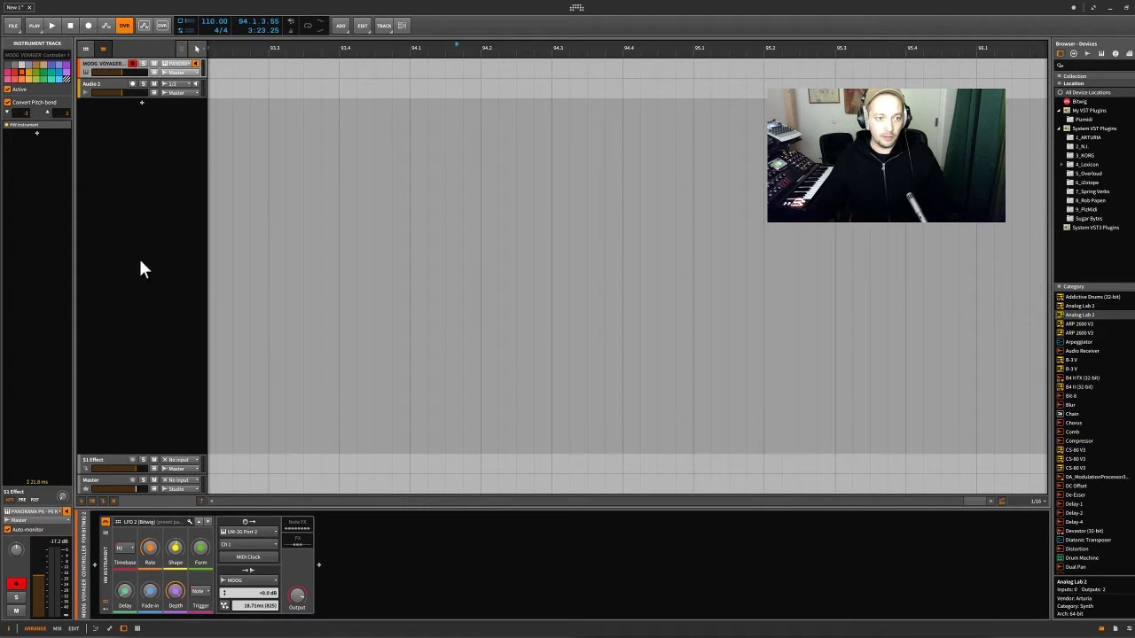
Step: Select the HW Instrument, expand its Note FX chain of Voyager controller devices, and select VCA Env
left_click(103, 562)
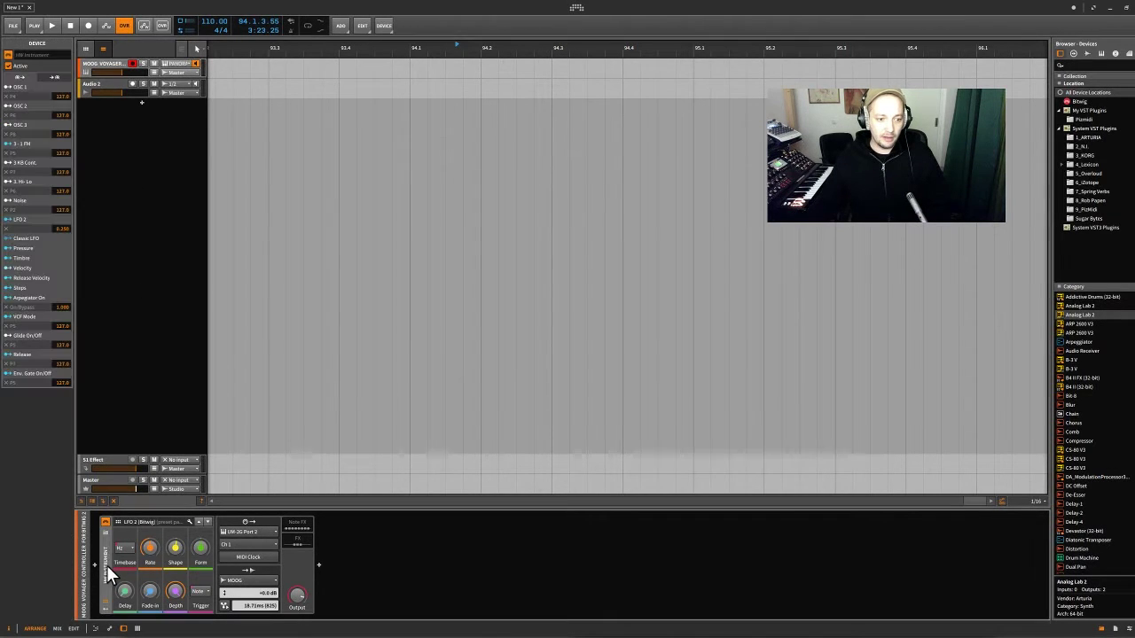
left_click(299, 525)
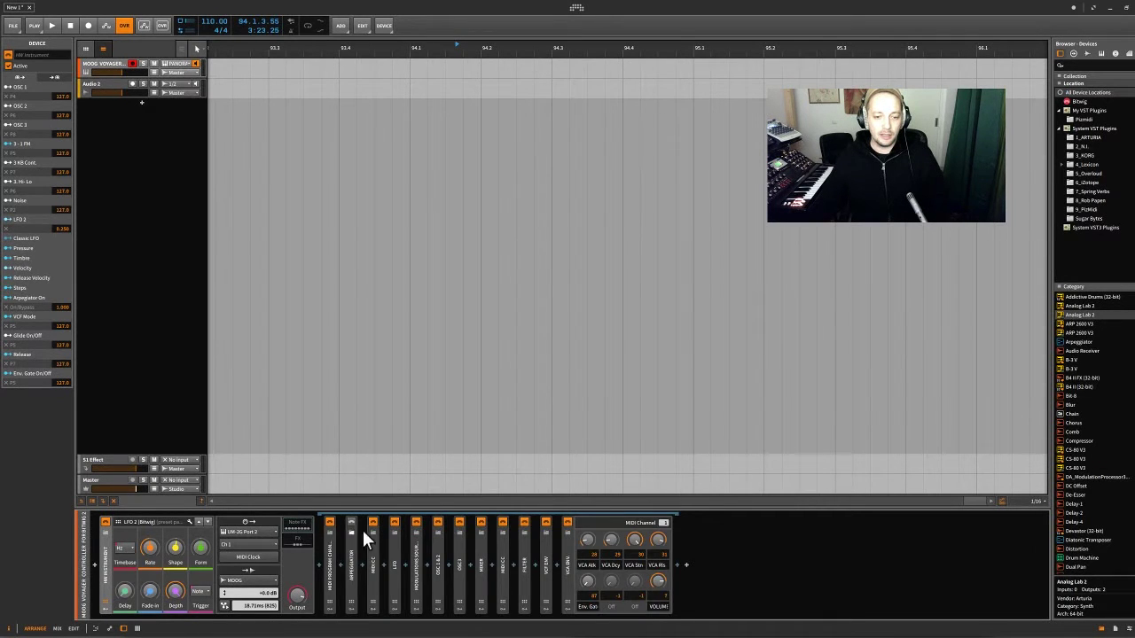
left_click(567, 568)
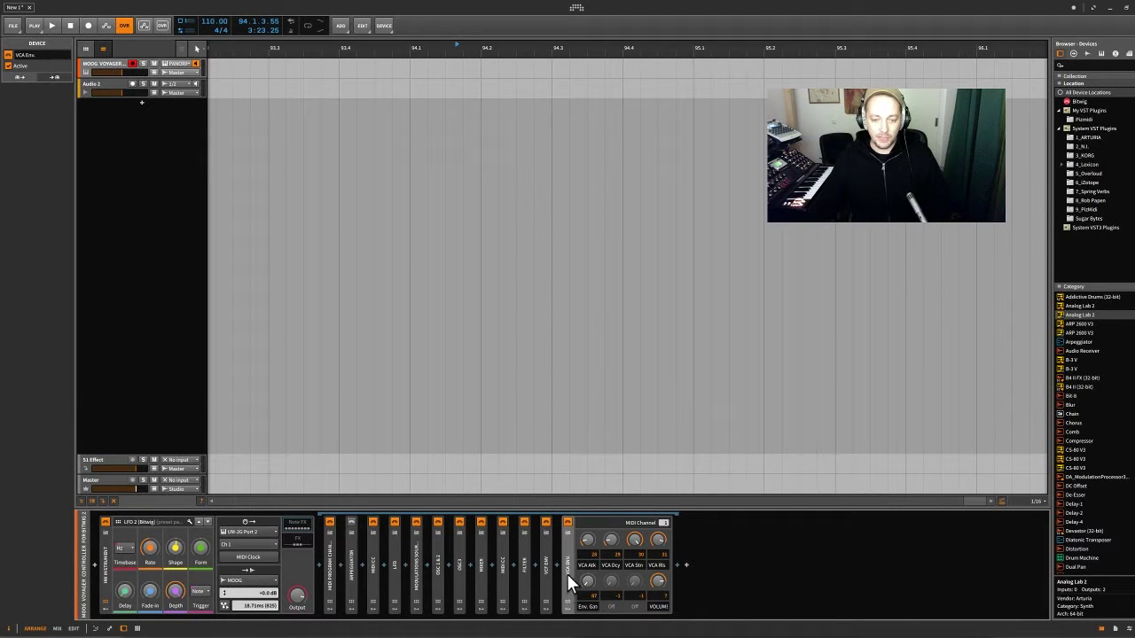
Step: Filter the device browser to Bitwig devices and insert MIDI CC after VCA Env, adding MW, BC and XP controllers
left_click(678, 565)
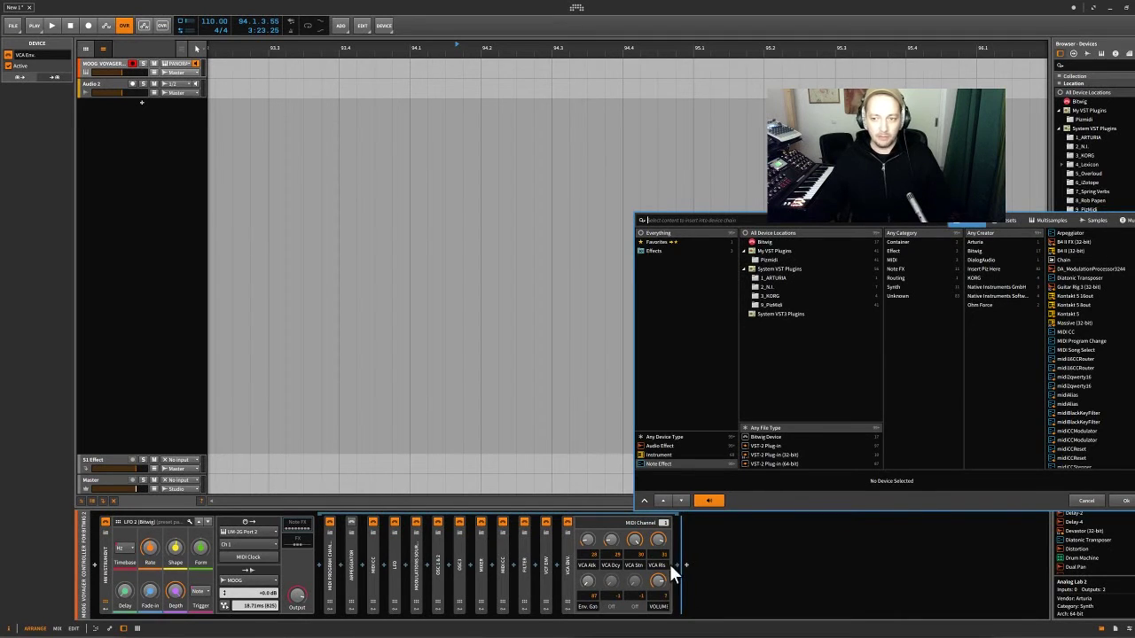
left_click(768, 437)
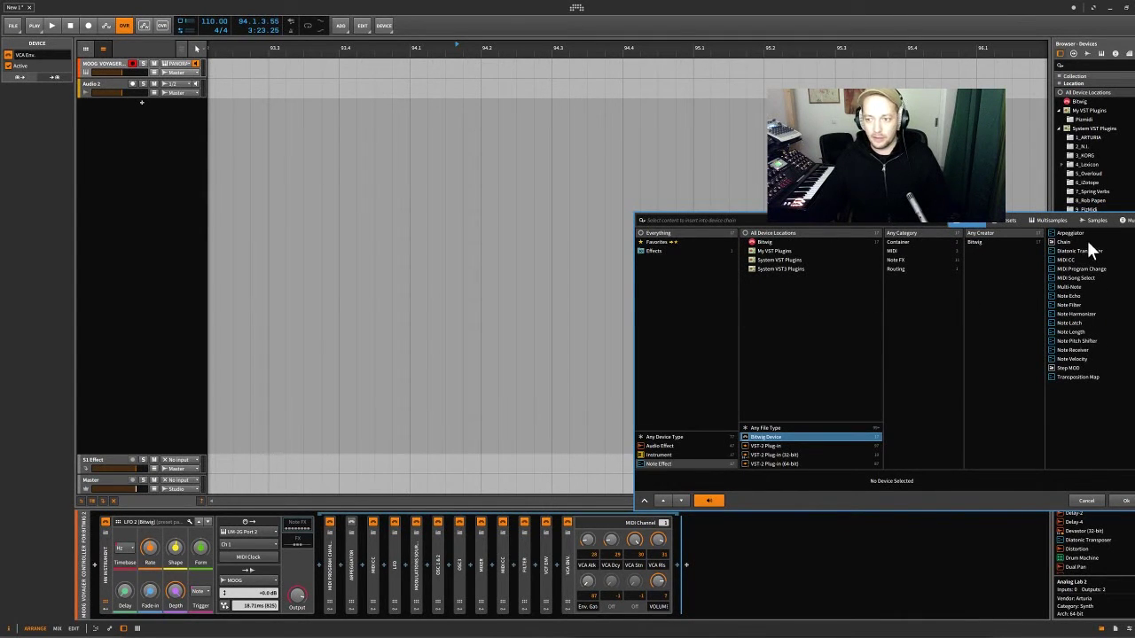
left_click(1067, 258)
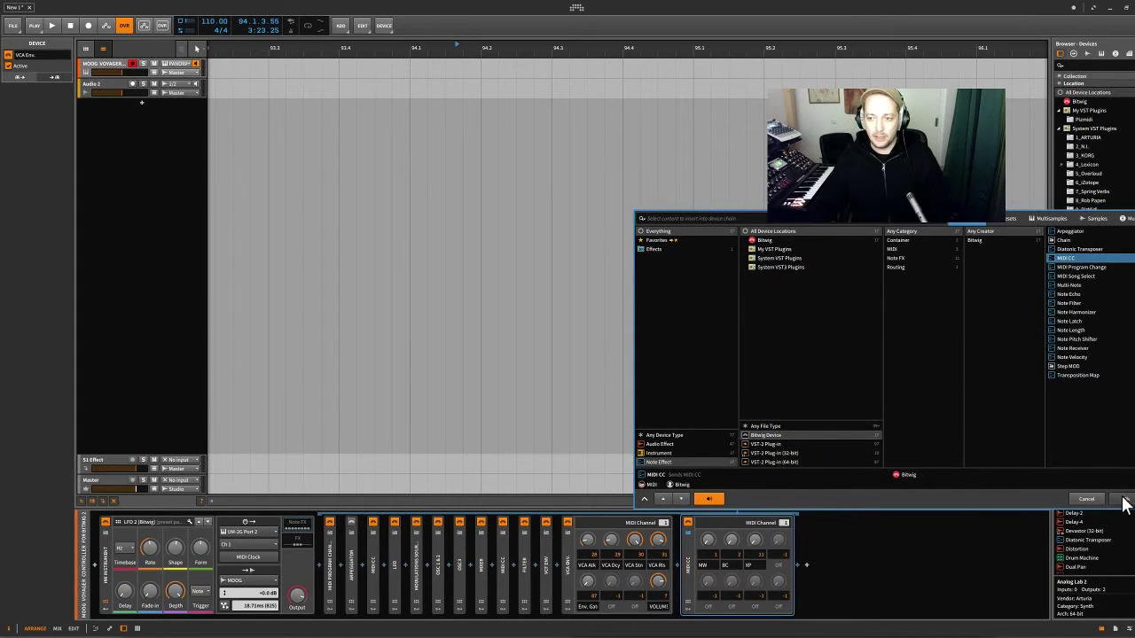
key("Return")
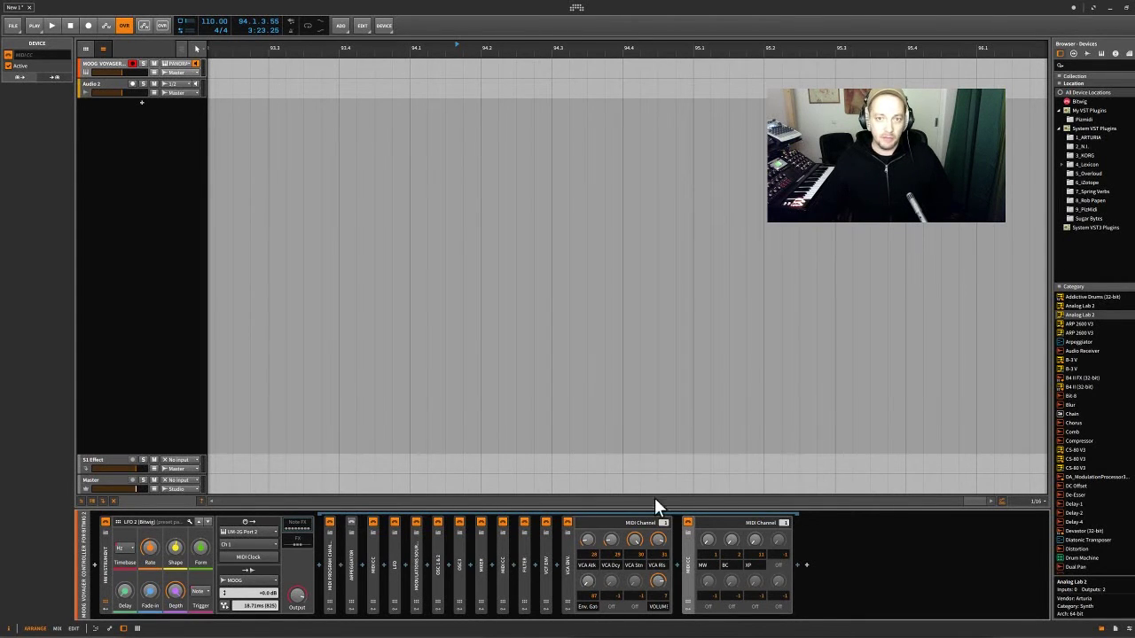
left_click(370, 552)
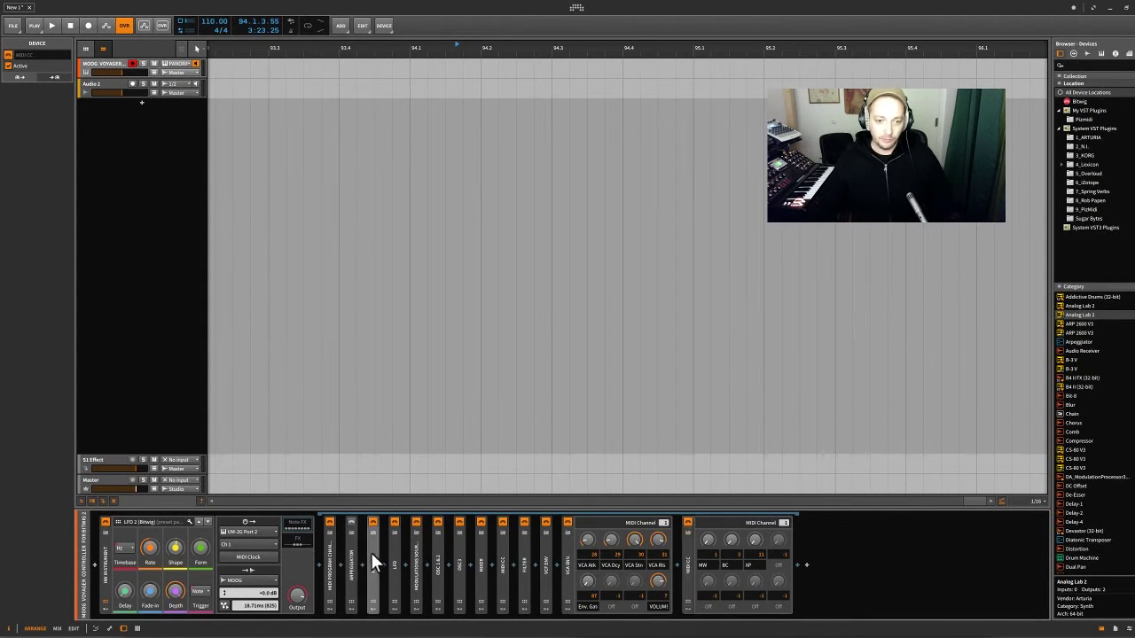
left_click(391, 553)
left_click(416, 556)
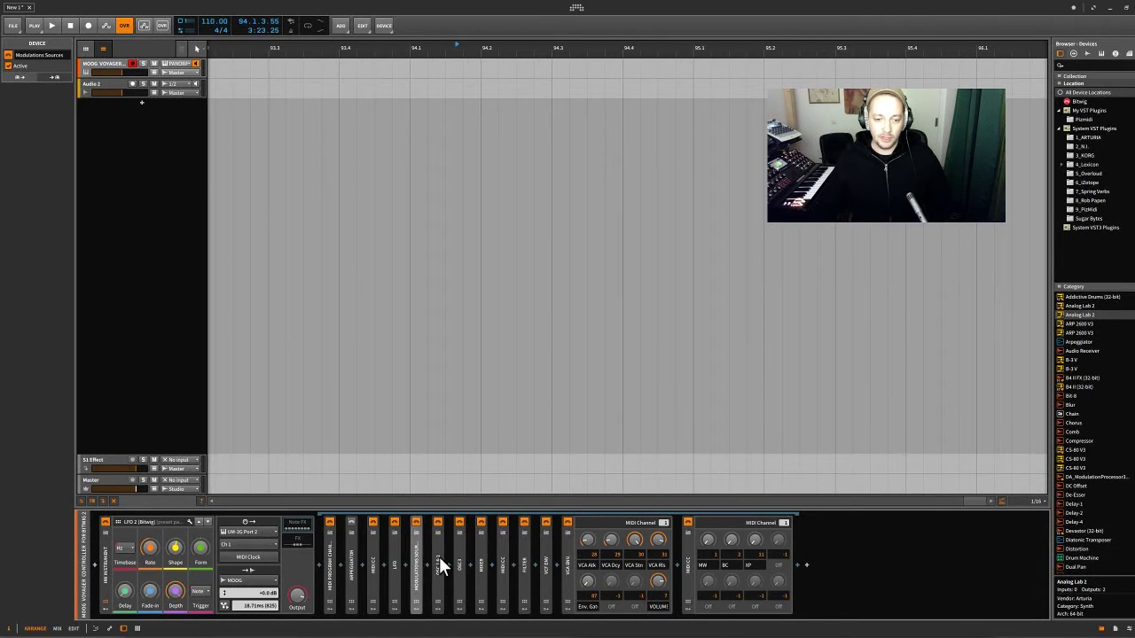
left_click(438, 557)
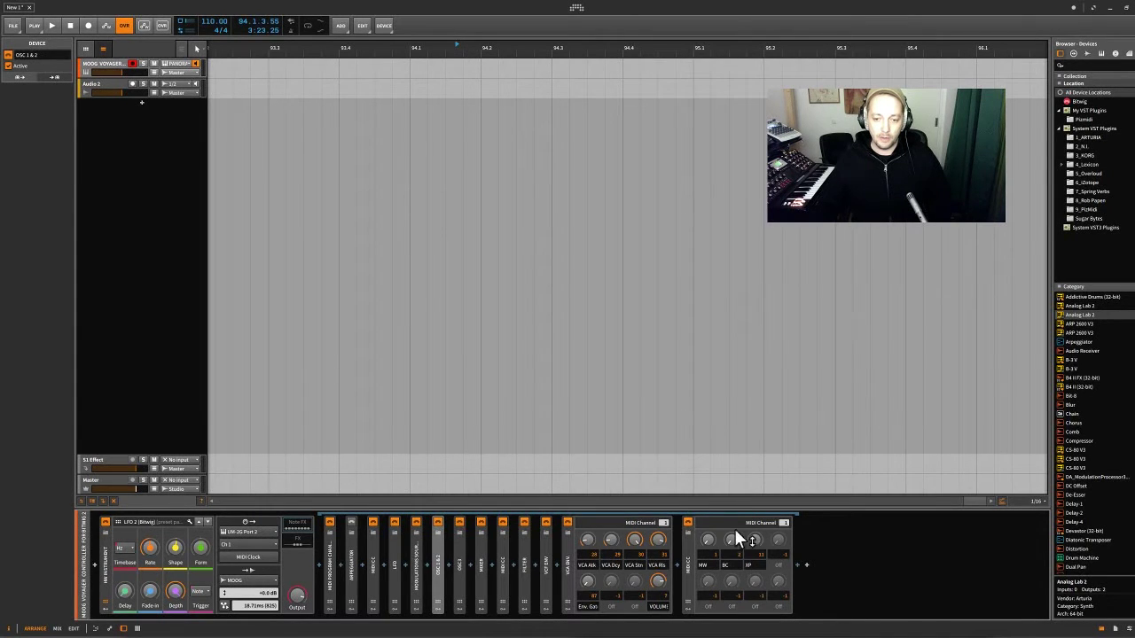
left_click(688, 562)
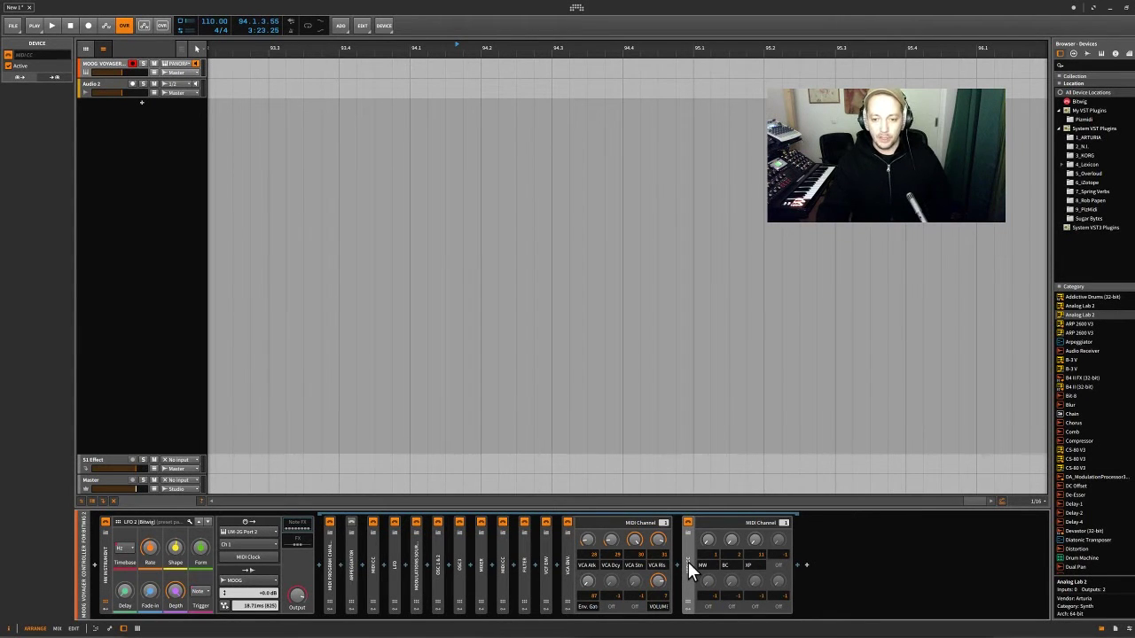
Step: Delete the extra MIDI CC device and expand the LFO device to show its controls
key("Delete")
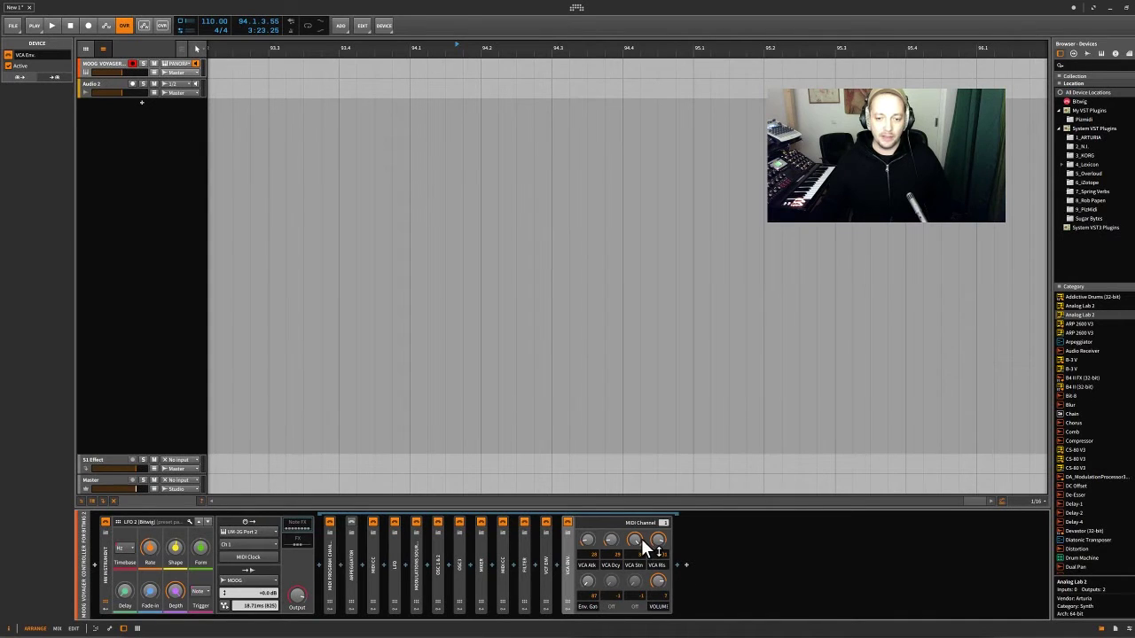
left_click(394, 569)
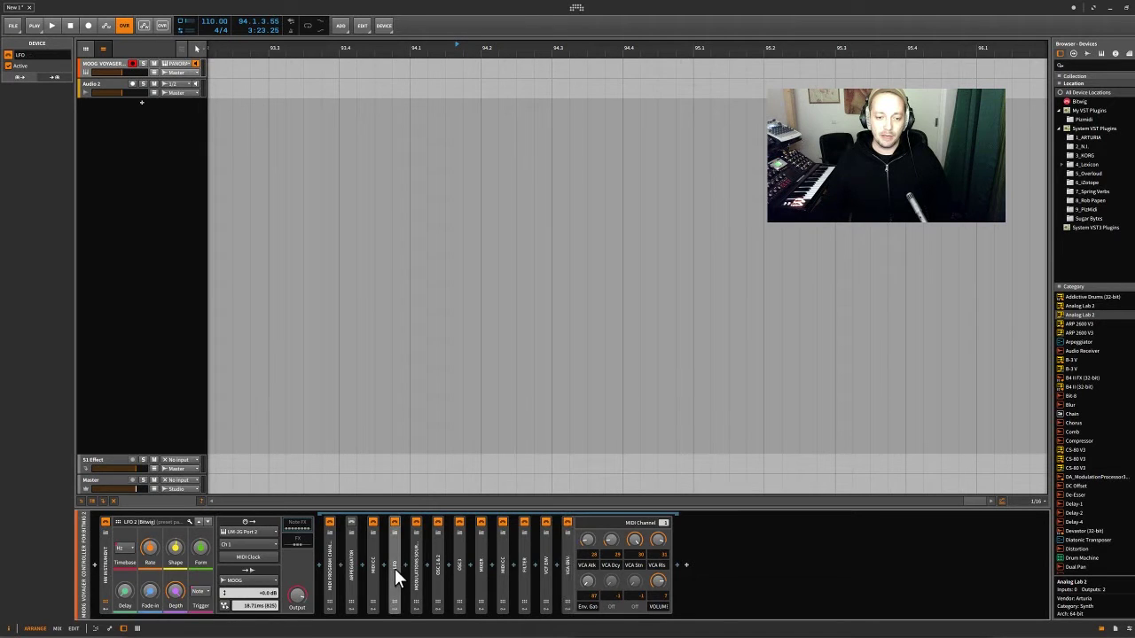
left_click(395, 569)
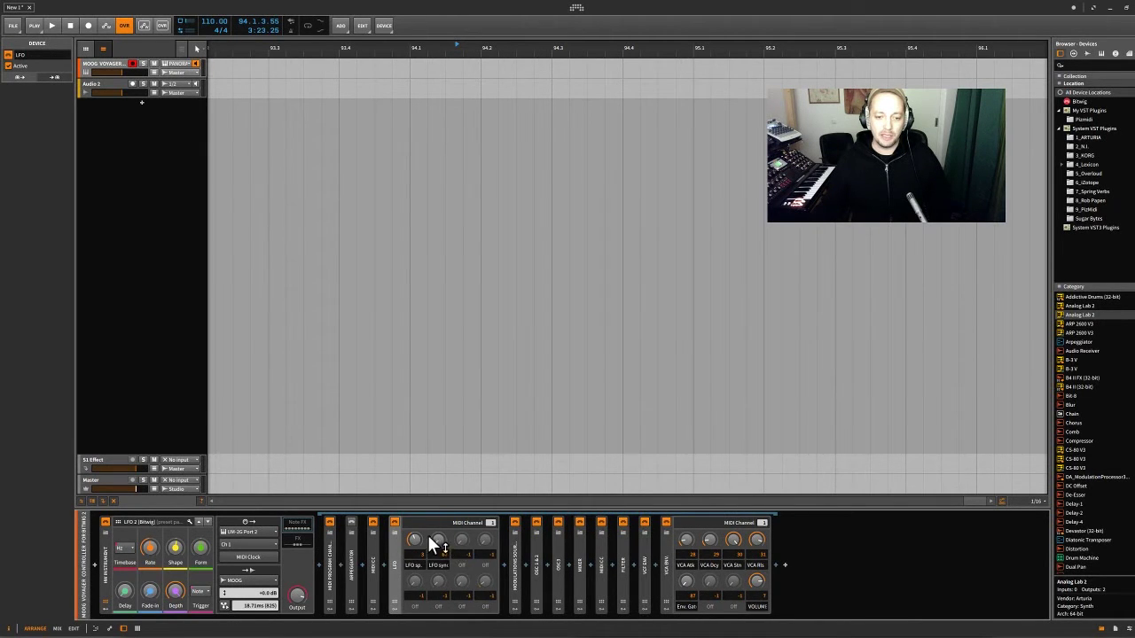
Step: Collapse the LFO, then collapse and re-expand VCA Env to review its CC 28–31 envelope mappings
mouse_move(431, 544)
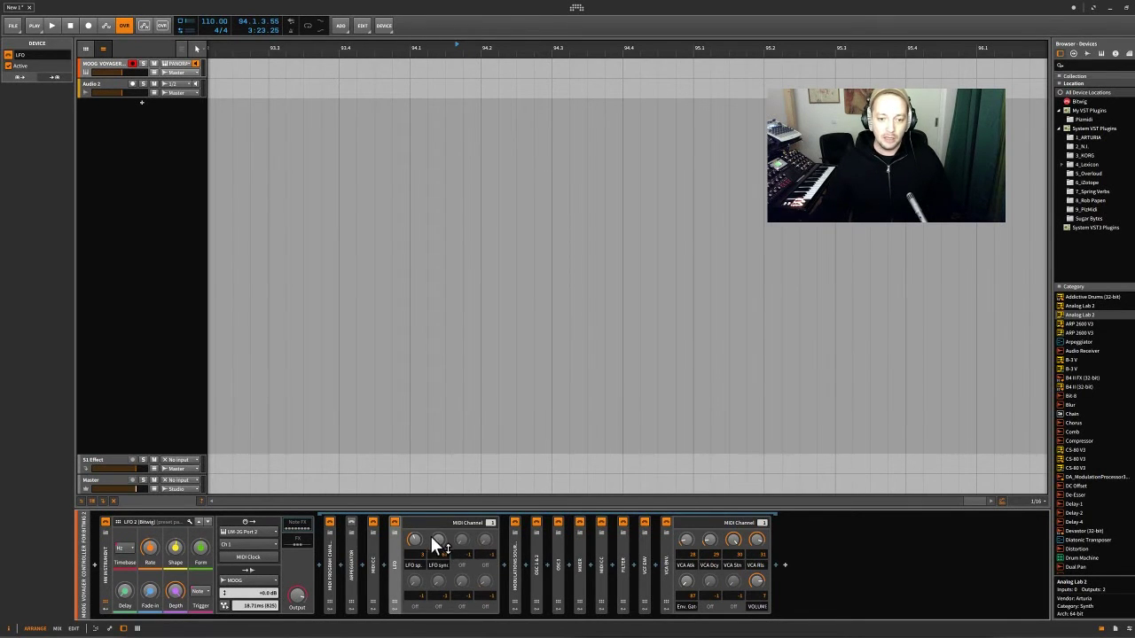
left_click(394, 570)
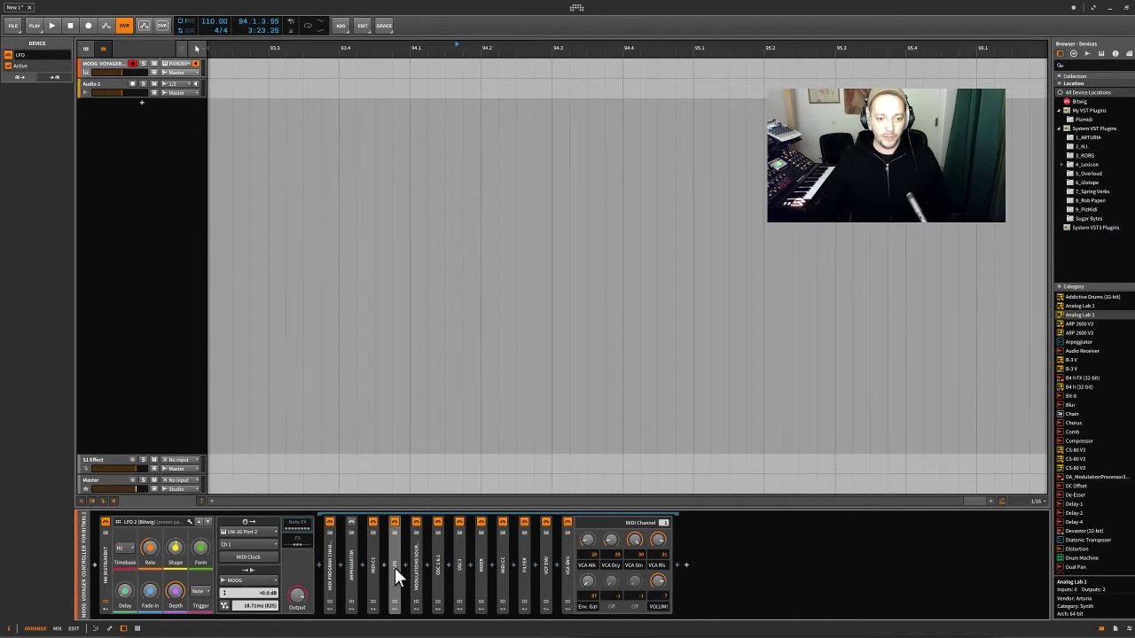
left_click(565, 560)
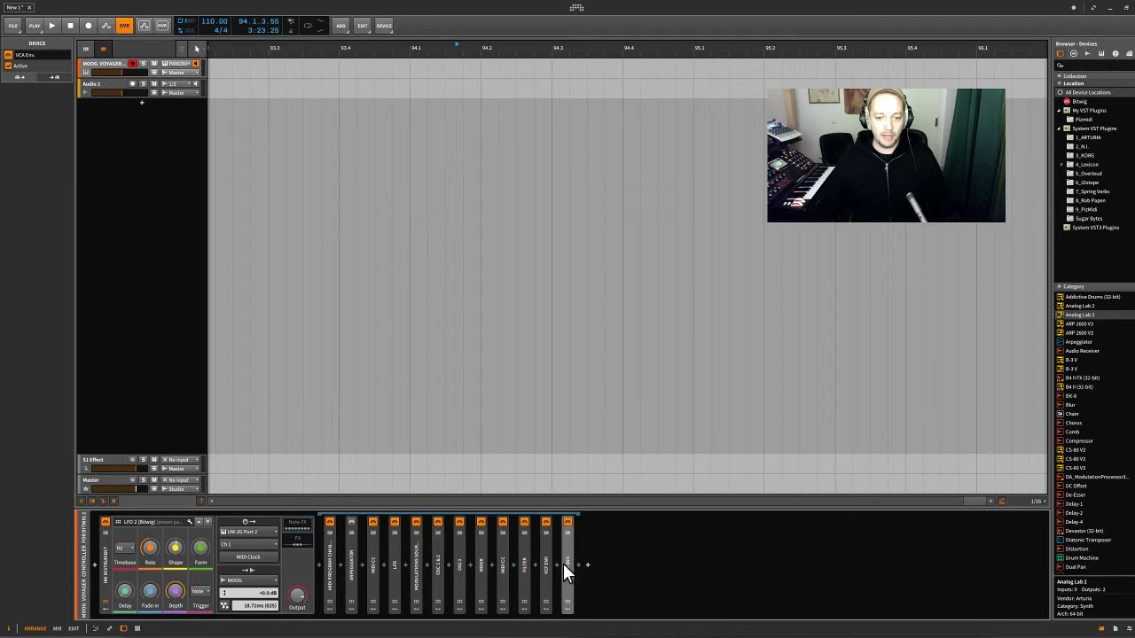
left_click(563, 563)
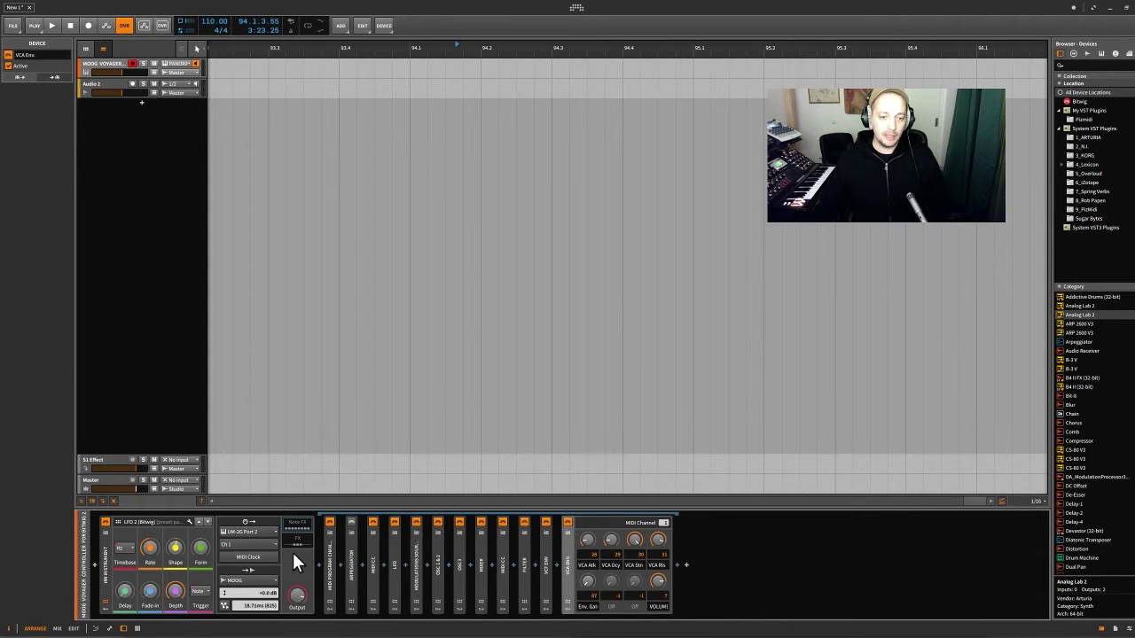
Step: Open the Remote Controls Editor, step through OSC1, OSC2 and OSC3 to MIXER, then collapse VCA Env
left_click(186, 519)
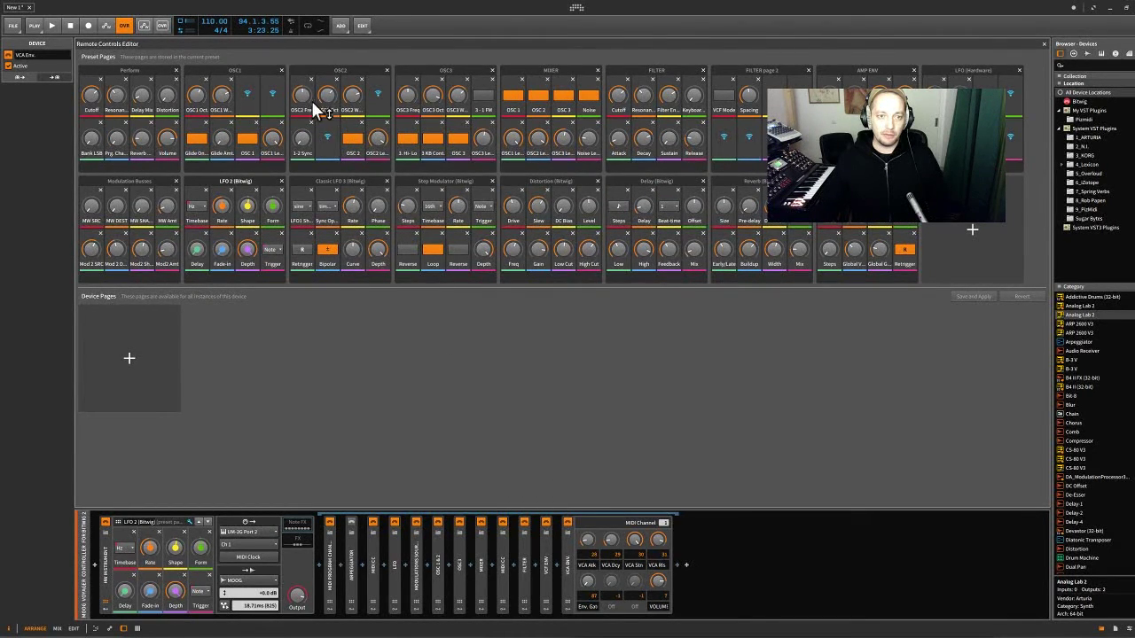
left_click(254, 69)
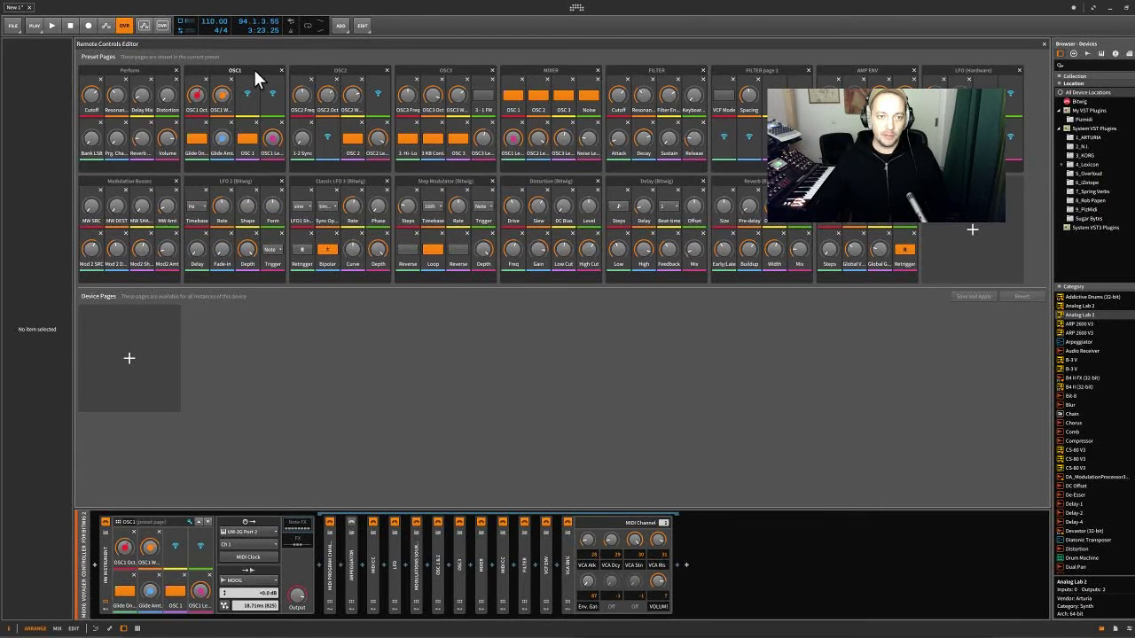
left_click(351, 70)
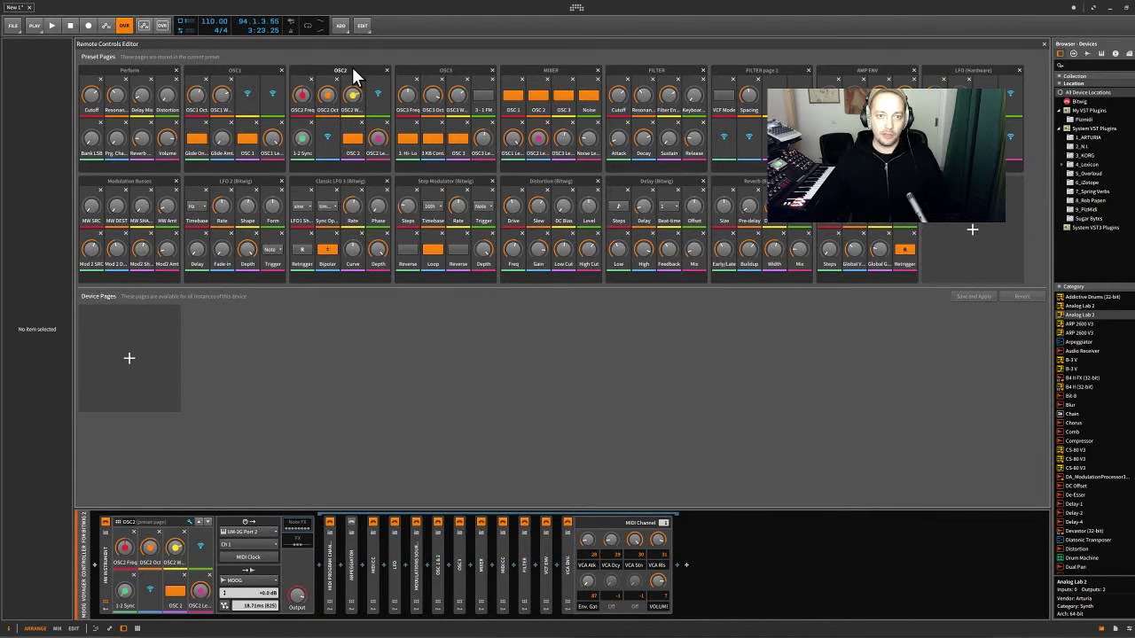
left_click(463, 68)
left_click(582, 75)
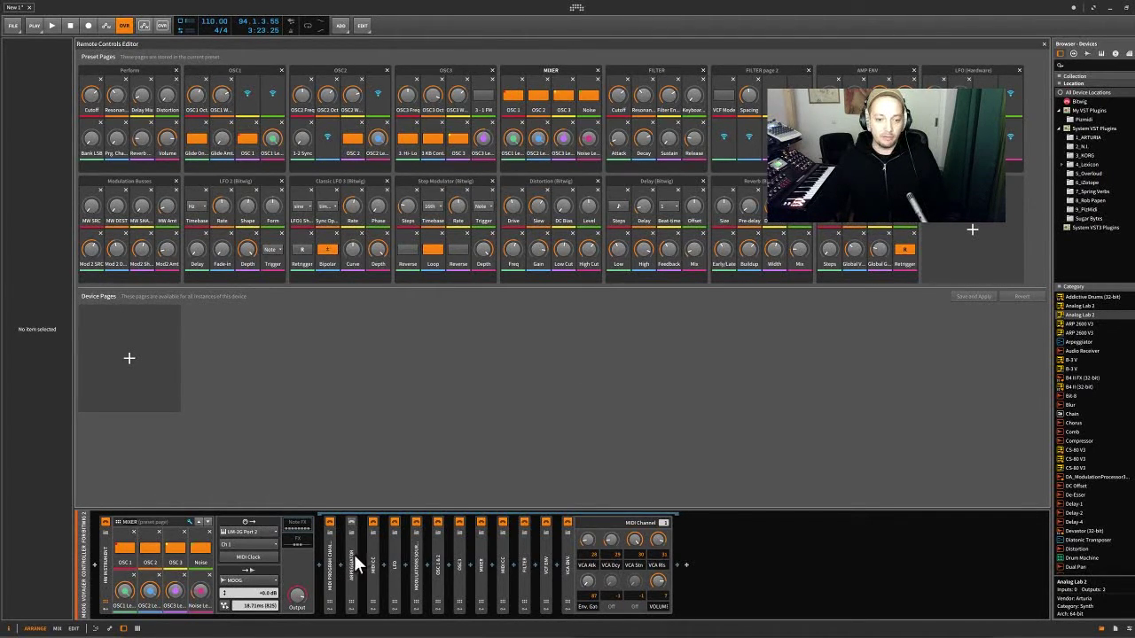
double_click(571, 560)
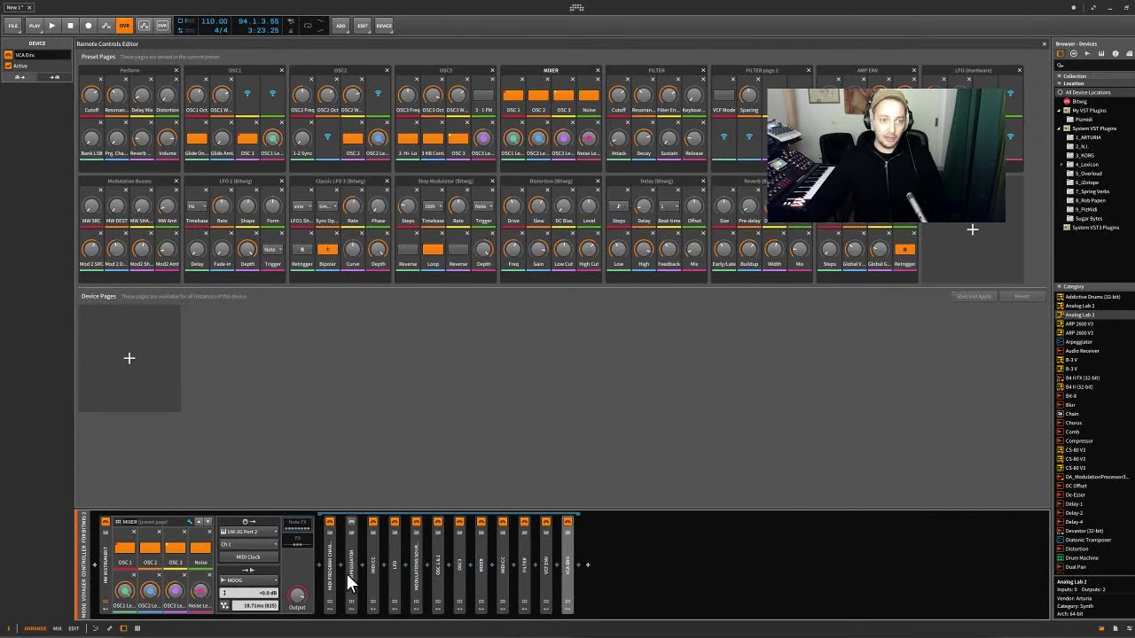
Step: Show the instrument's modulators, turn the arpeggiator on, and preview the LFO 2 and Classic LFO 3 pages
left_click(105, 612)
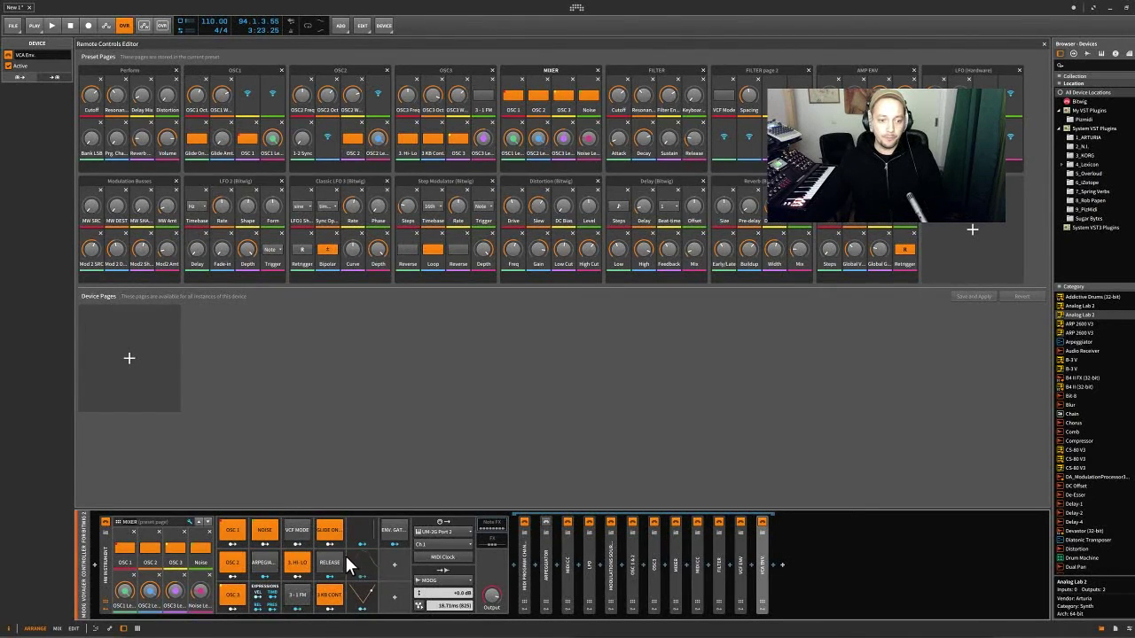
left_click(262, 563)
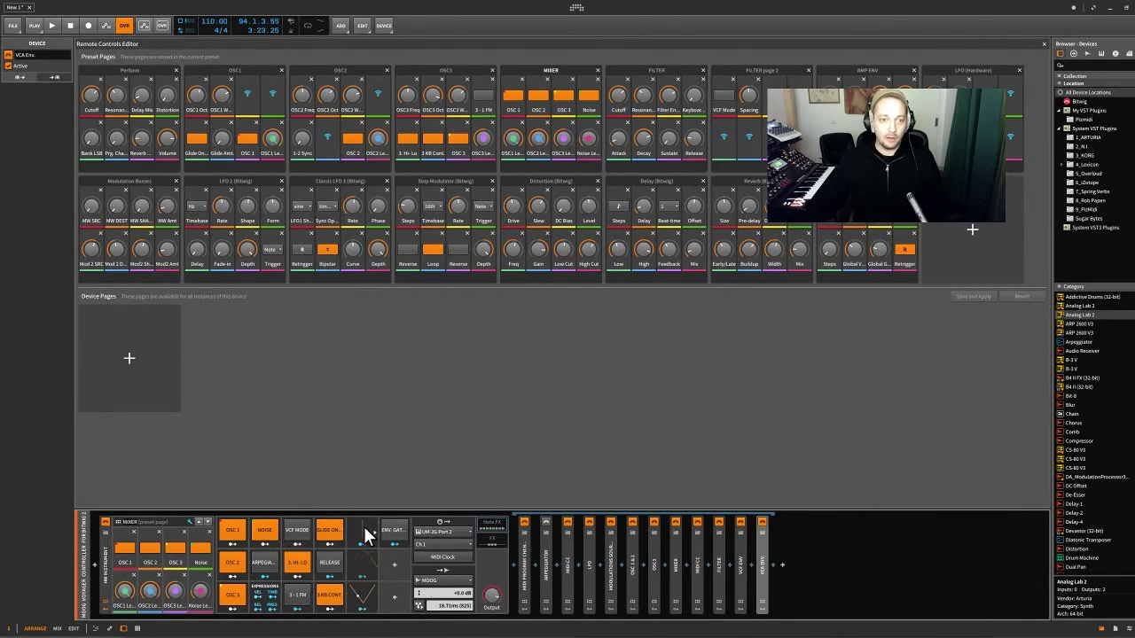
left_click(226, 181)
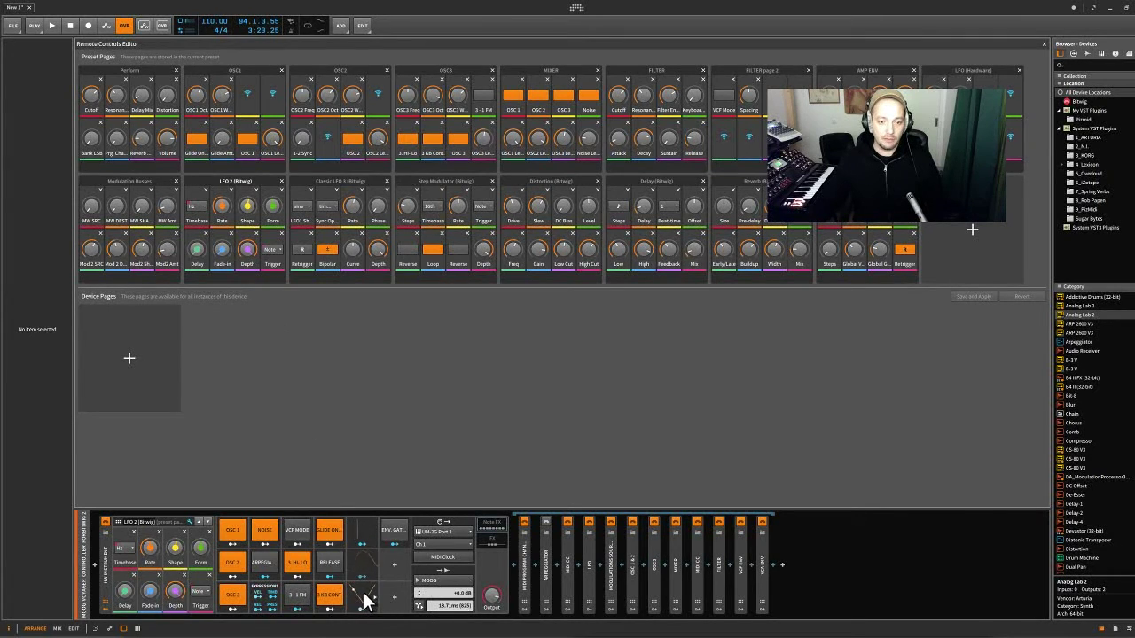
left_click(345, 181)
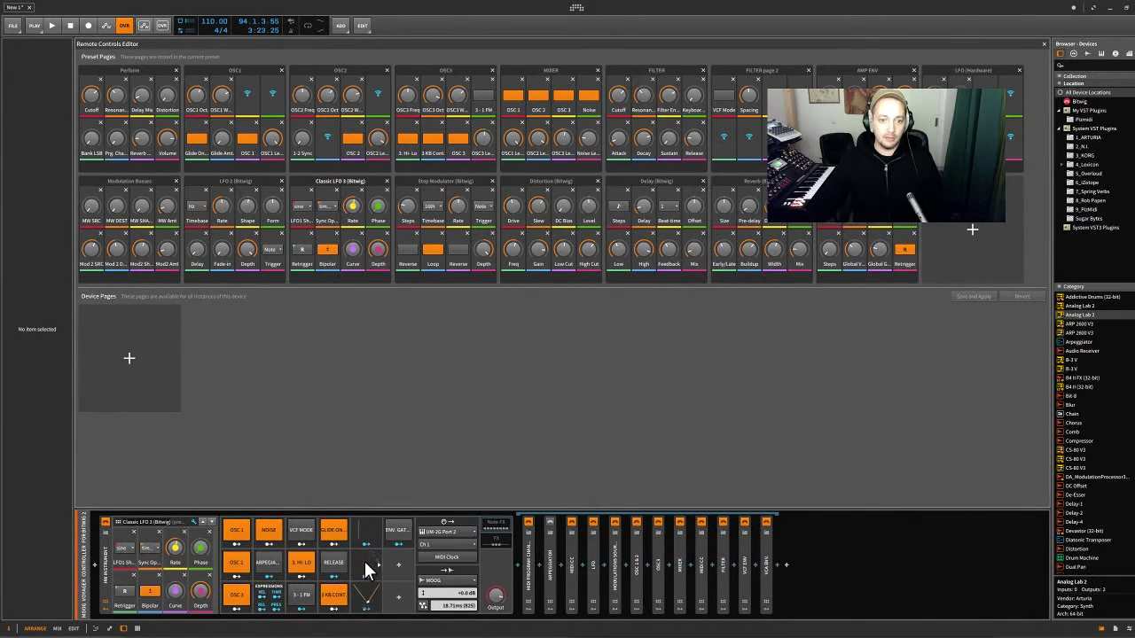
Step: Preview the Step Modulator page, expand and collapse its step editor, then return to LFO 2
left_click(455, 183)
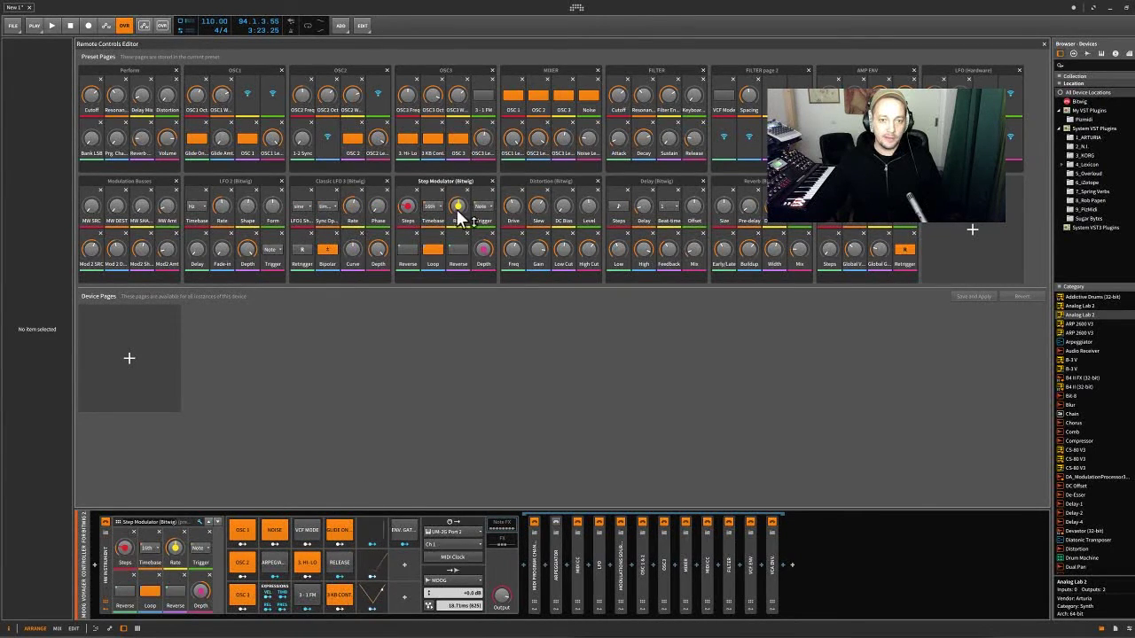
left_click(376, 530)
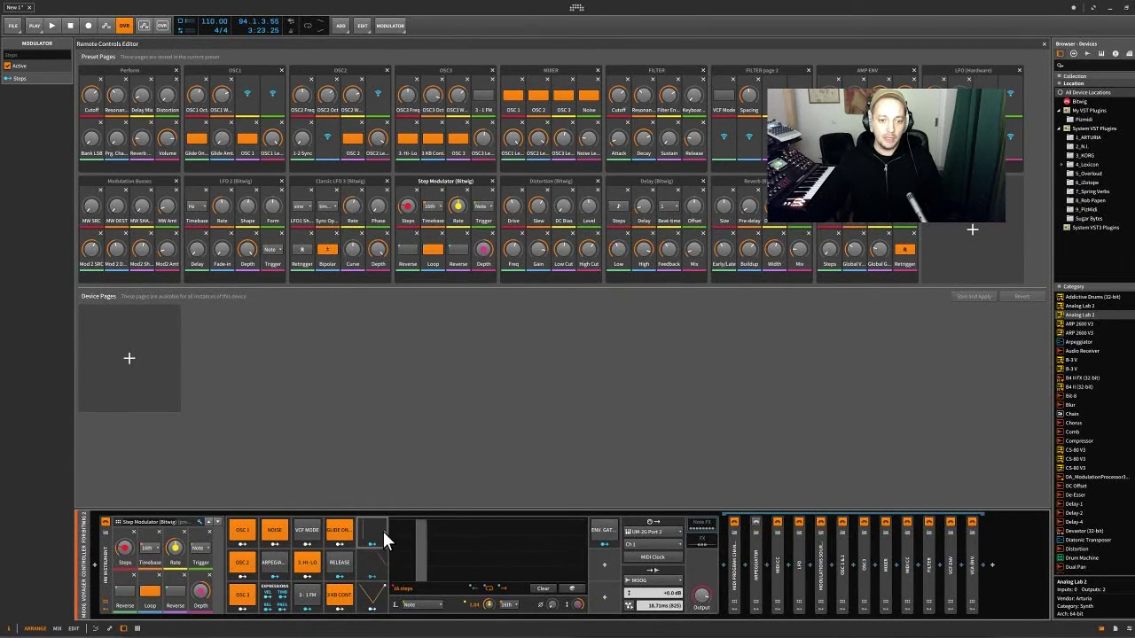
left_click(383, 532)
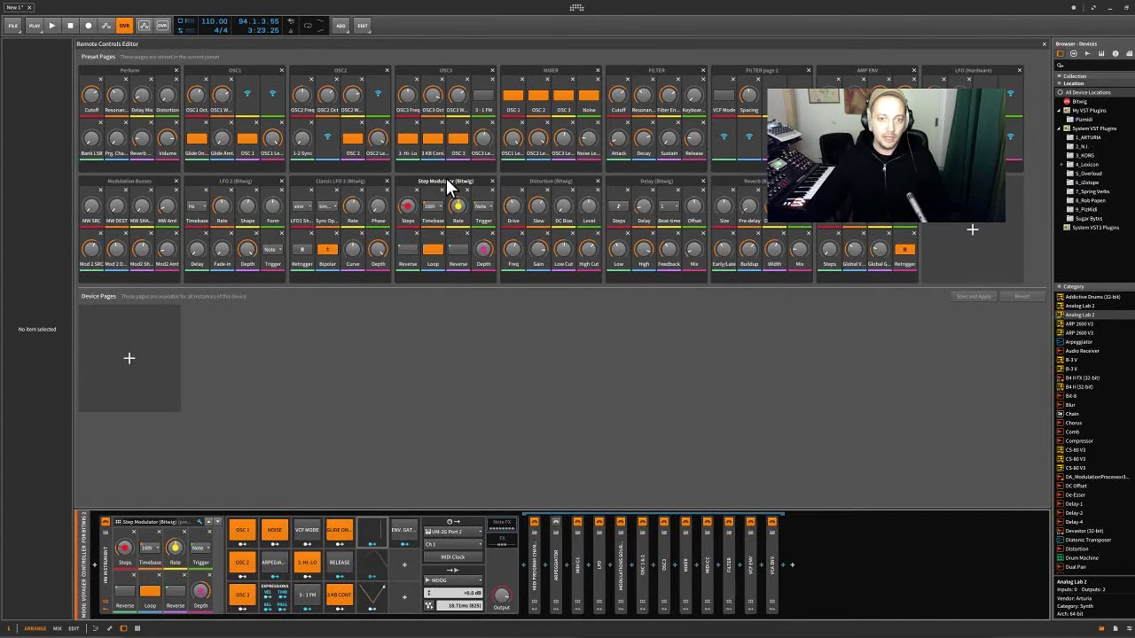
left_click(255, 181)
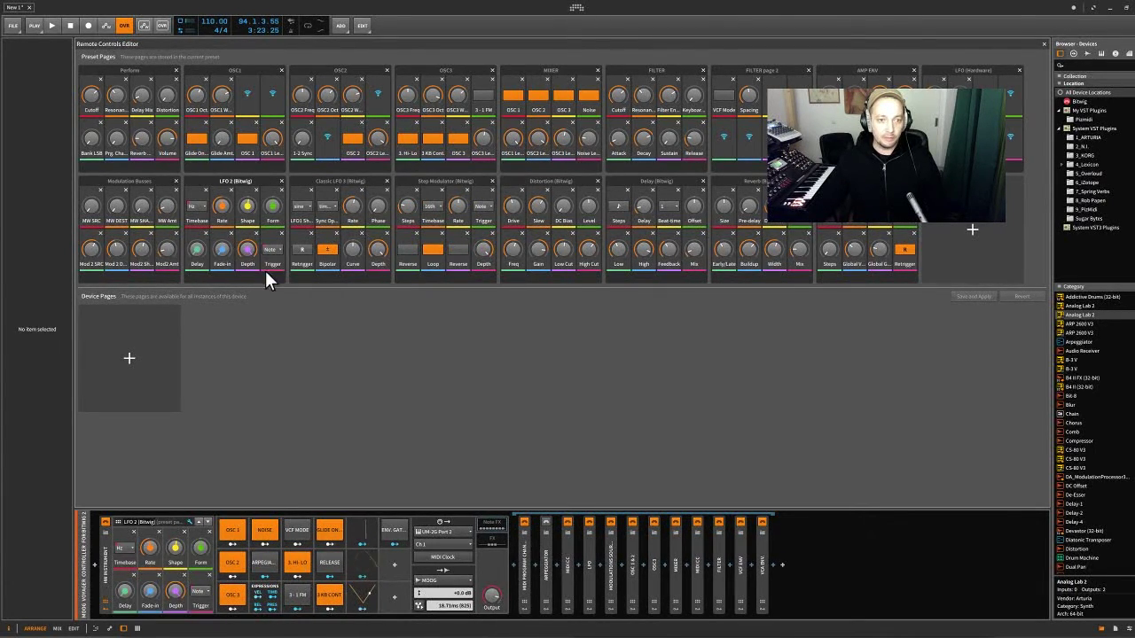
Step: Drag the Classic LFO's modulation arrow onto the MW Amt knob on the Modulation Busses page
left_click(370, 565)
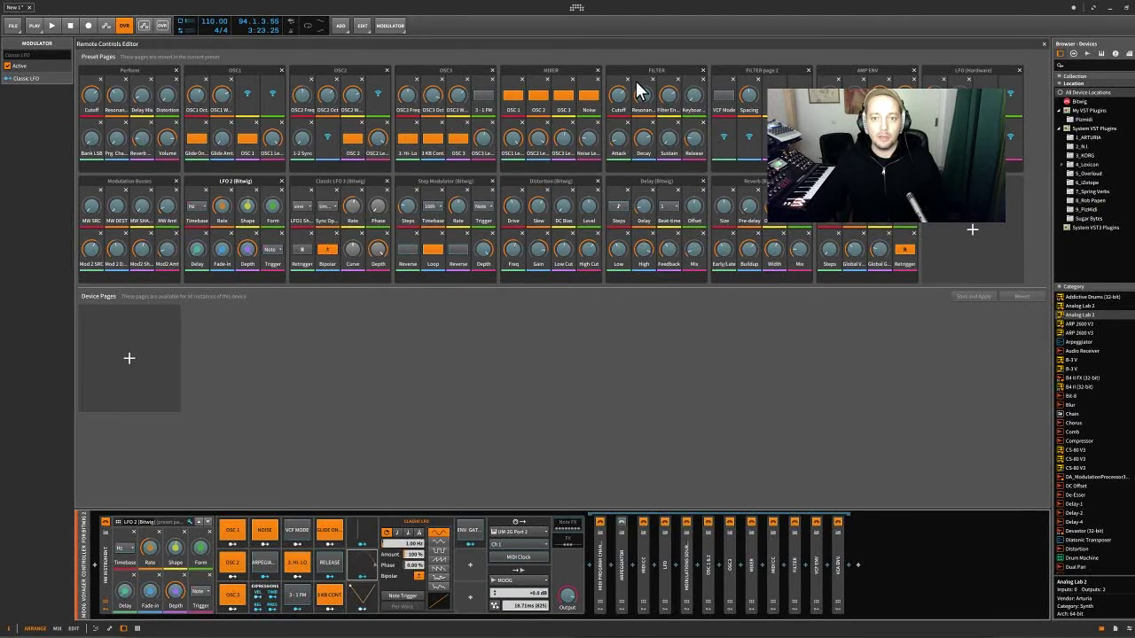
mouse_move(664, 106)
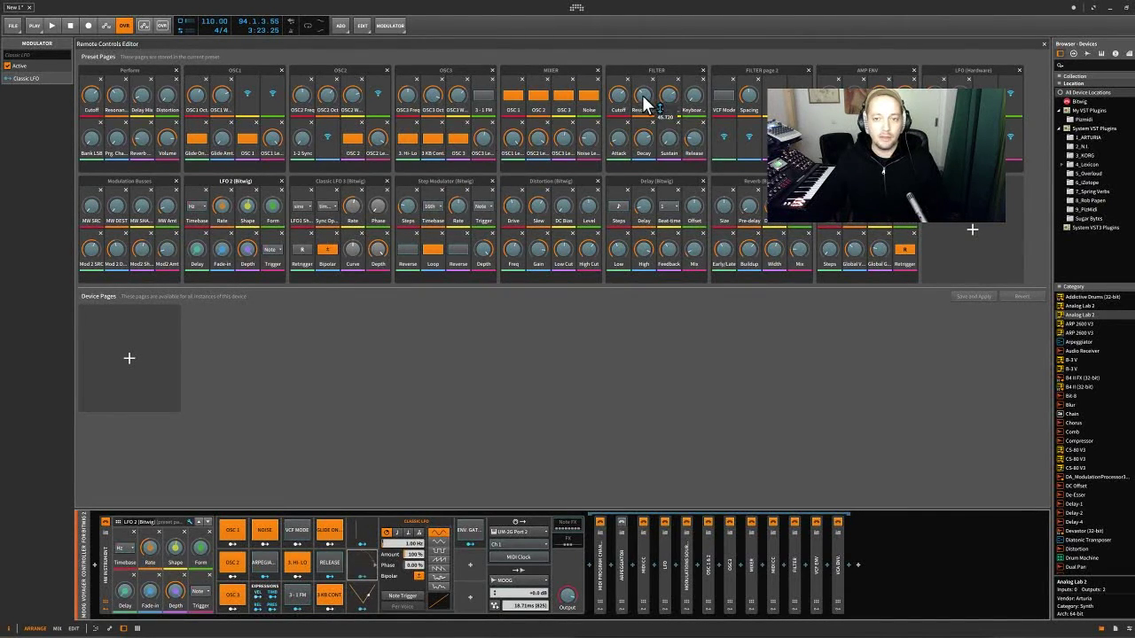
mouse_move(622, 96)
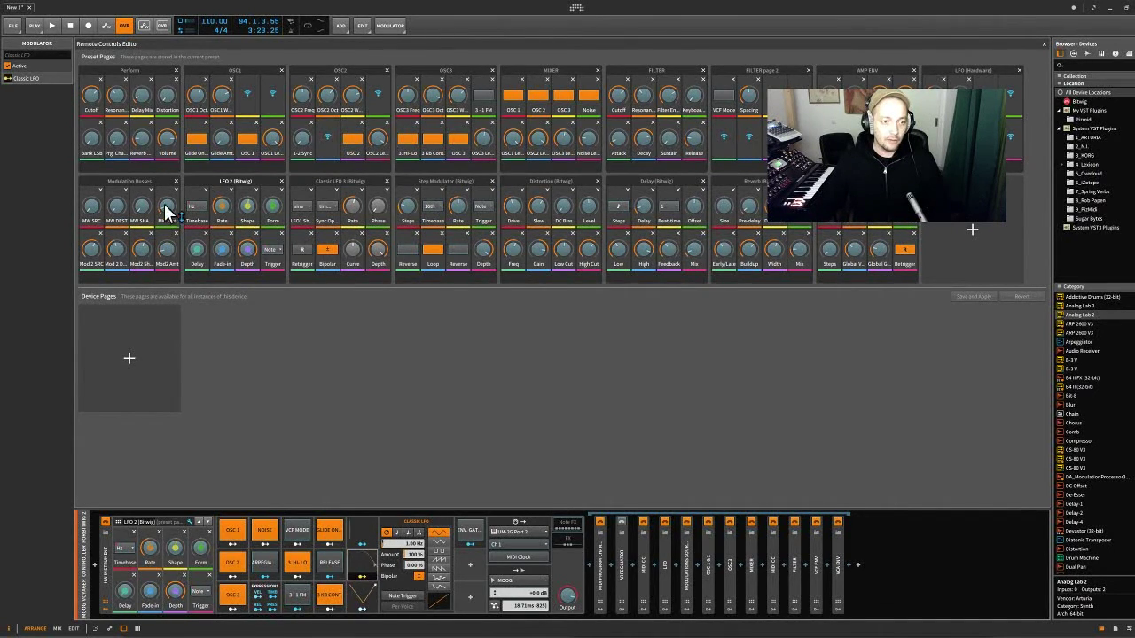
left_click_drag(165, 208, 165, 168)
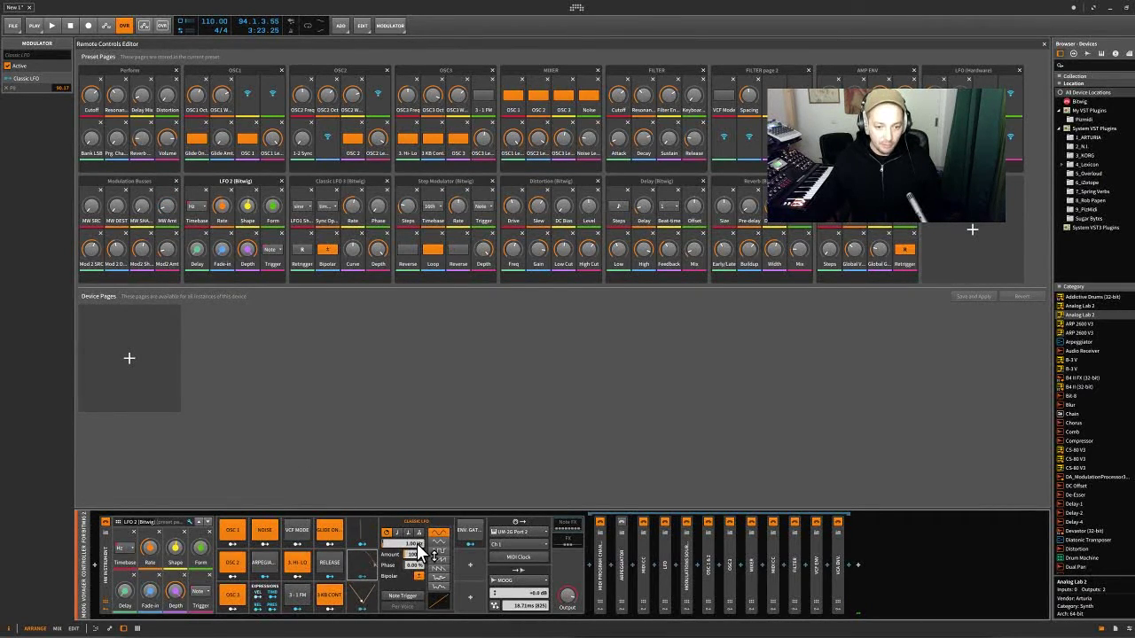
Step: Switch LFO 2's timebase to kHz, route it to OSC2 Freq, and raise its rate from 0.85 to 11.75
left_click(363, 610)
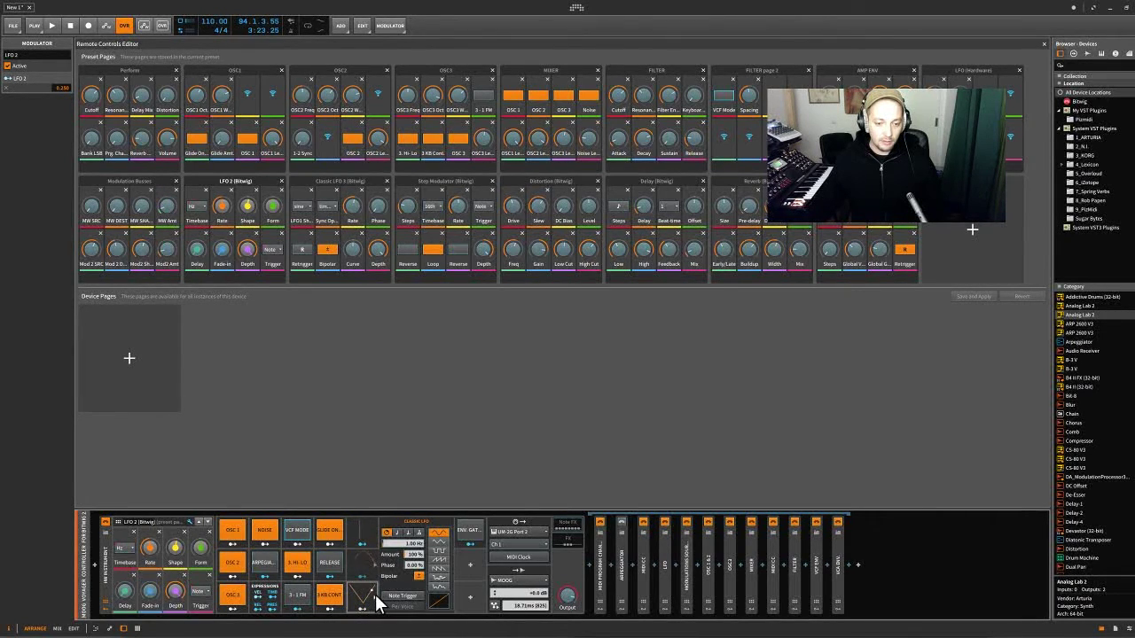
left_click(377, 603)
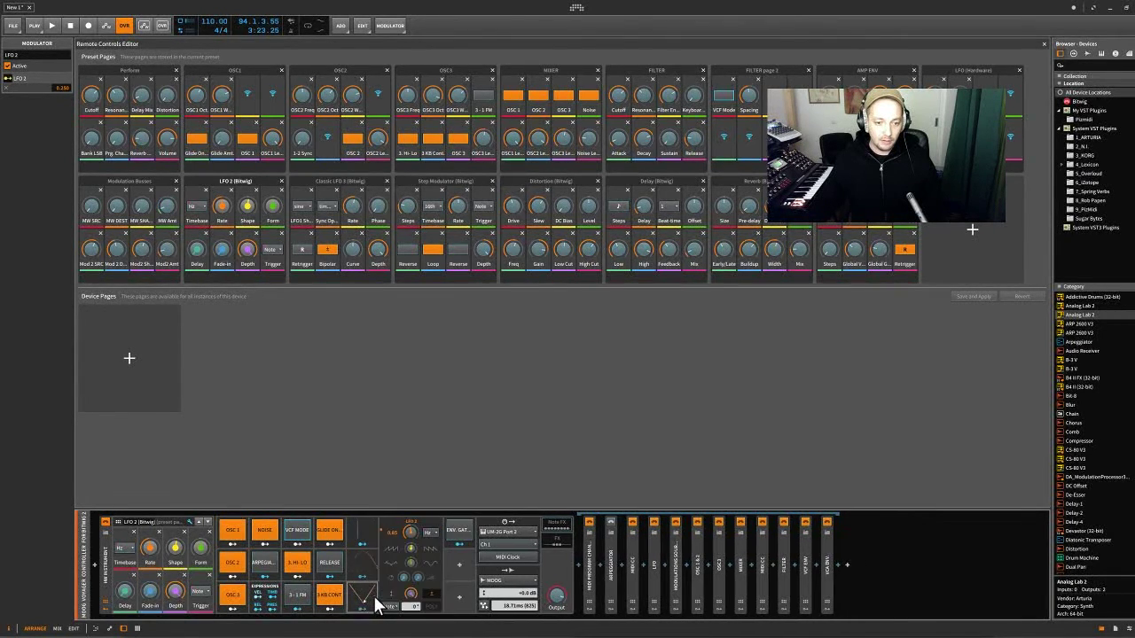
left_click(429, 535)
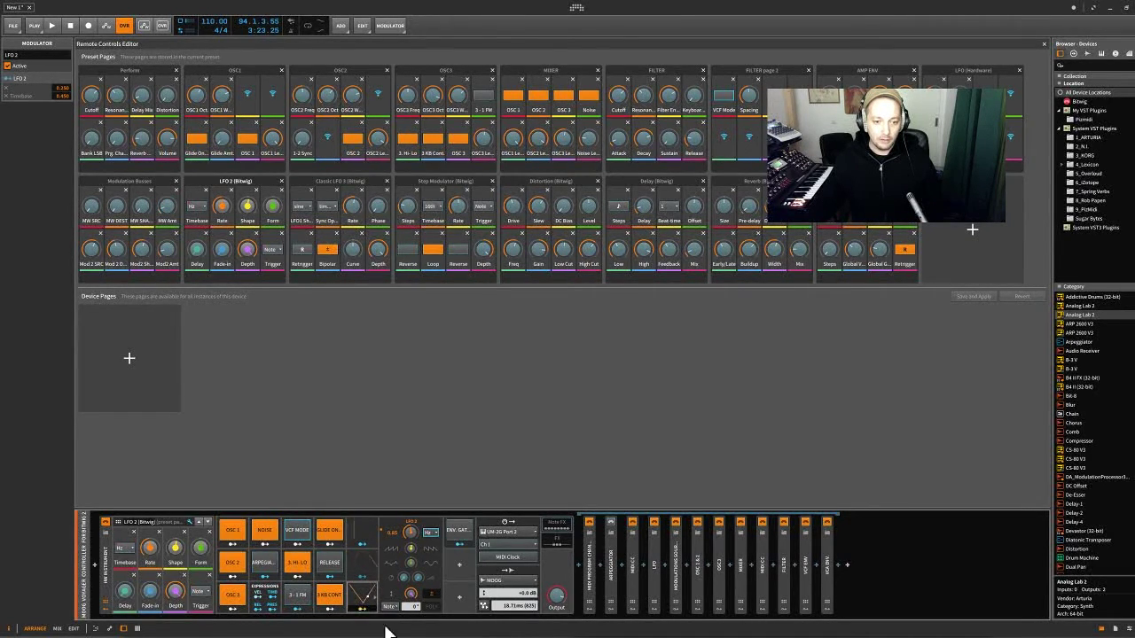
left_click(430, 531)
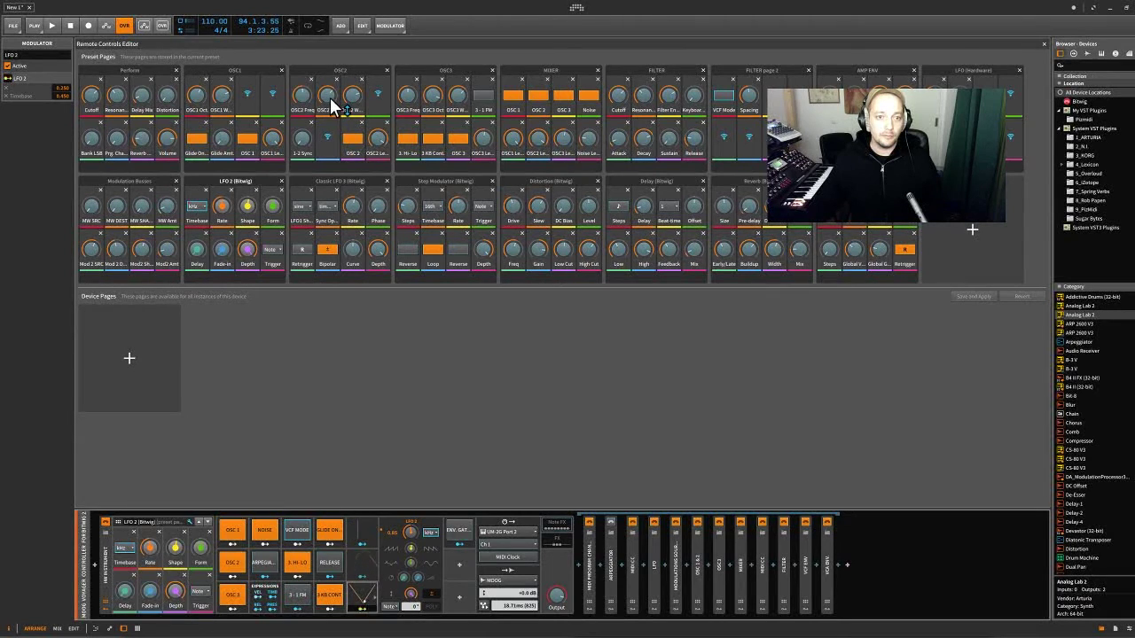
left_click(303, 96)
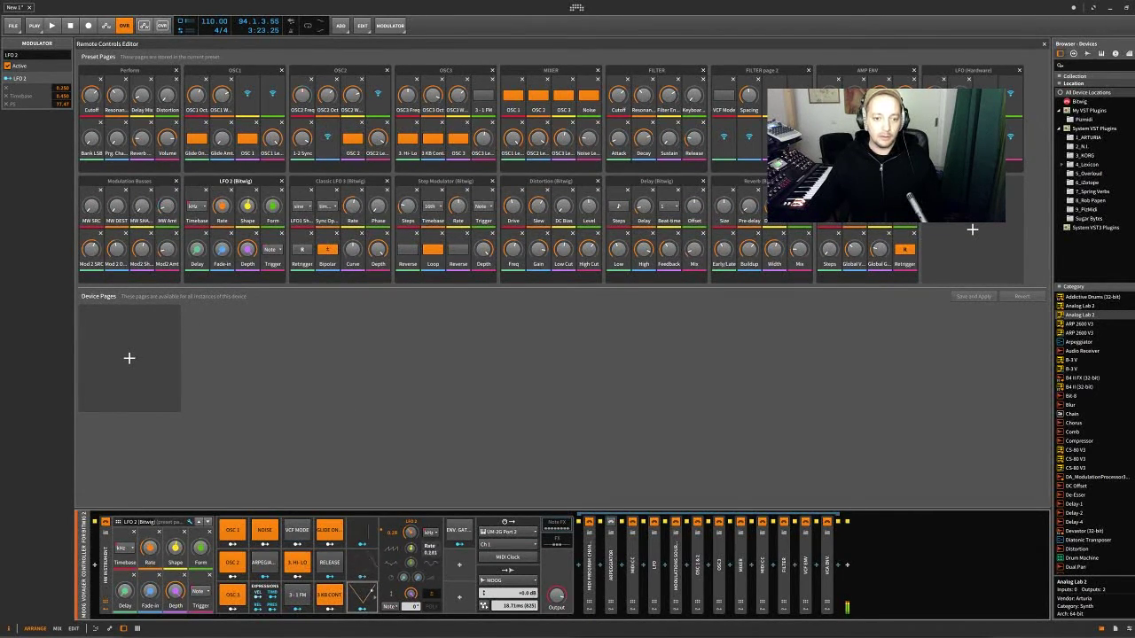
mouse_move(412, 532)
left_mouse_down()
mouse_move(406, 572)
mouse_move(411, 546)
left_mouse_up()
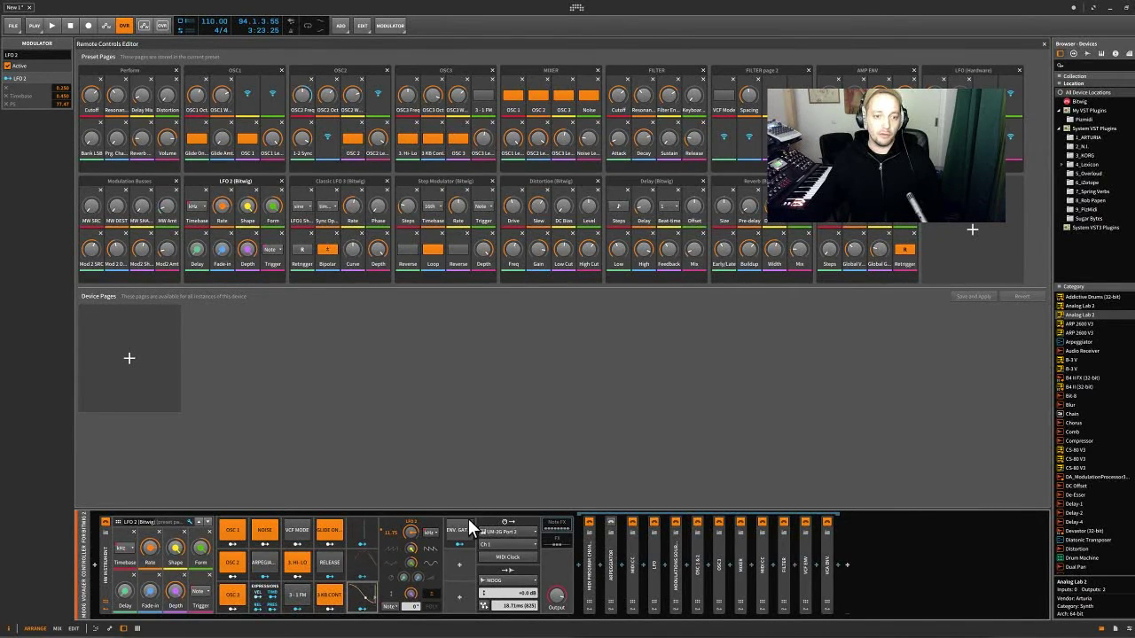
Step: Remove the LFO 2 modulation from OSC2 Freq and lower LFO 2's rate to 1.26
right_click(302, 95)
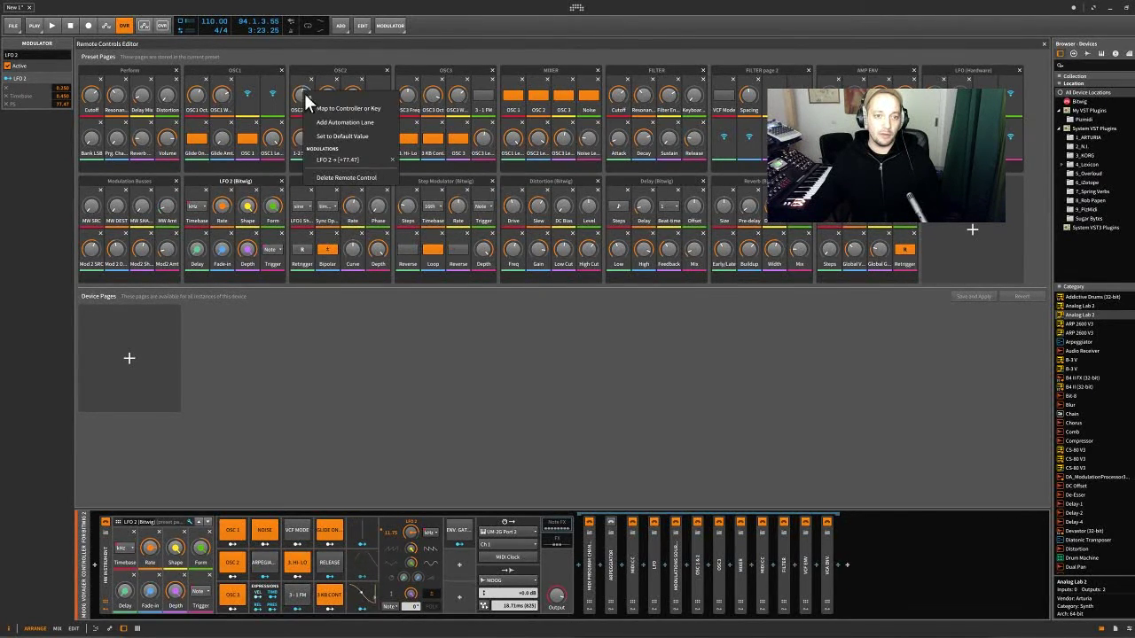
left_click(392, 158)
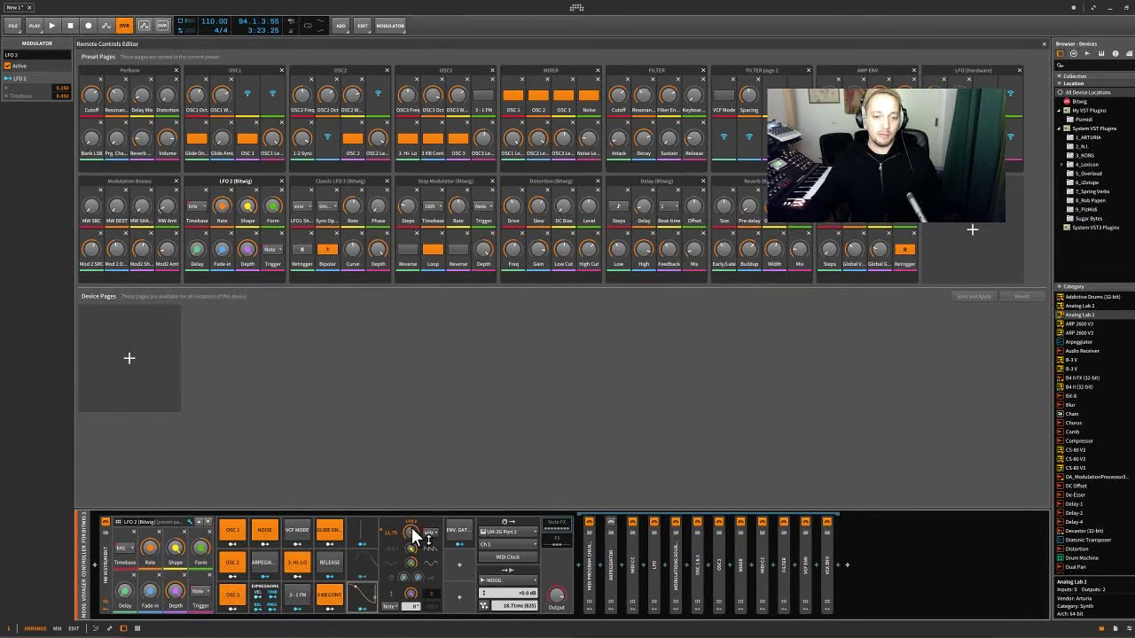
left_click_drag(411, 526, 412, 557)
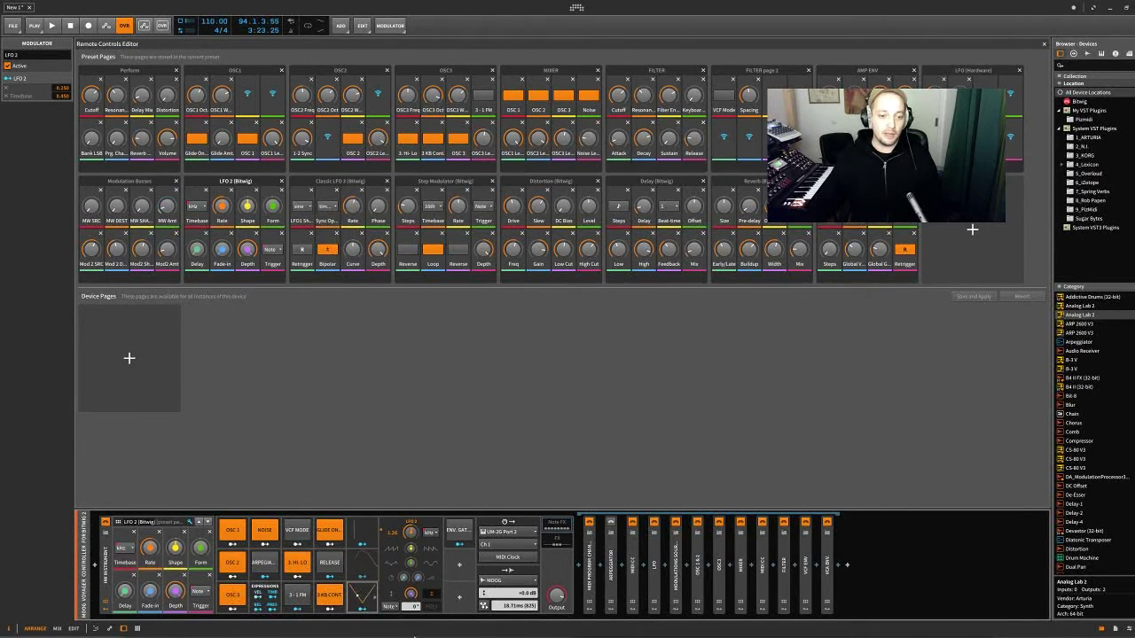
Step: Remove the Classic LFO modulation from the MW Amt control
left_click(361, 556)
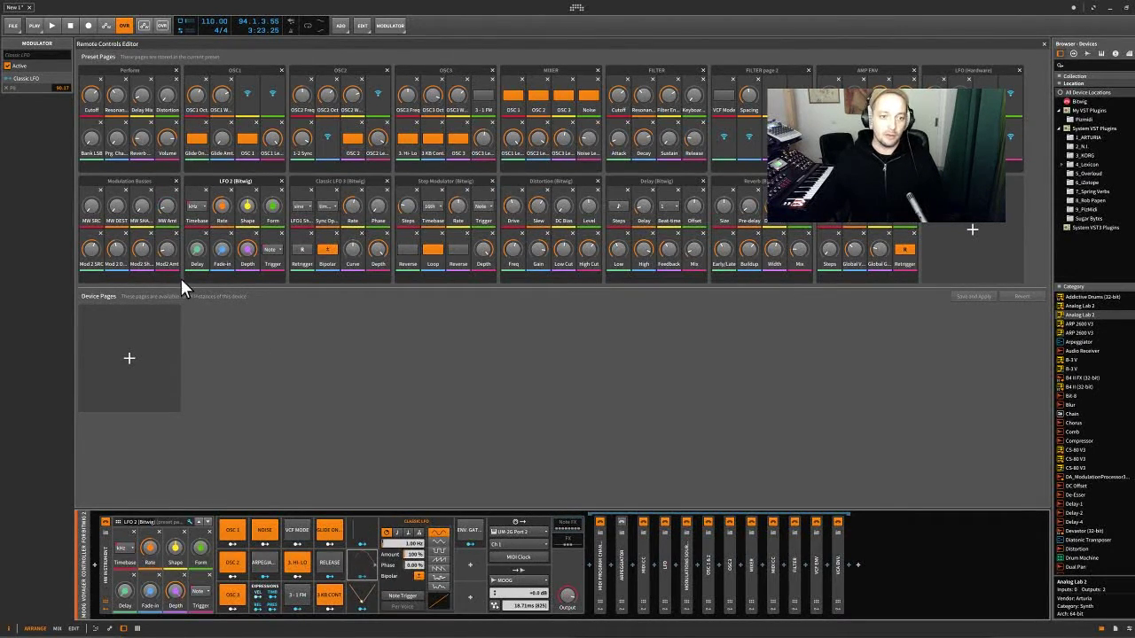
right_click(167, 209)
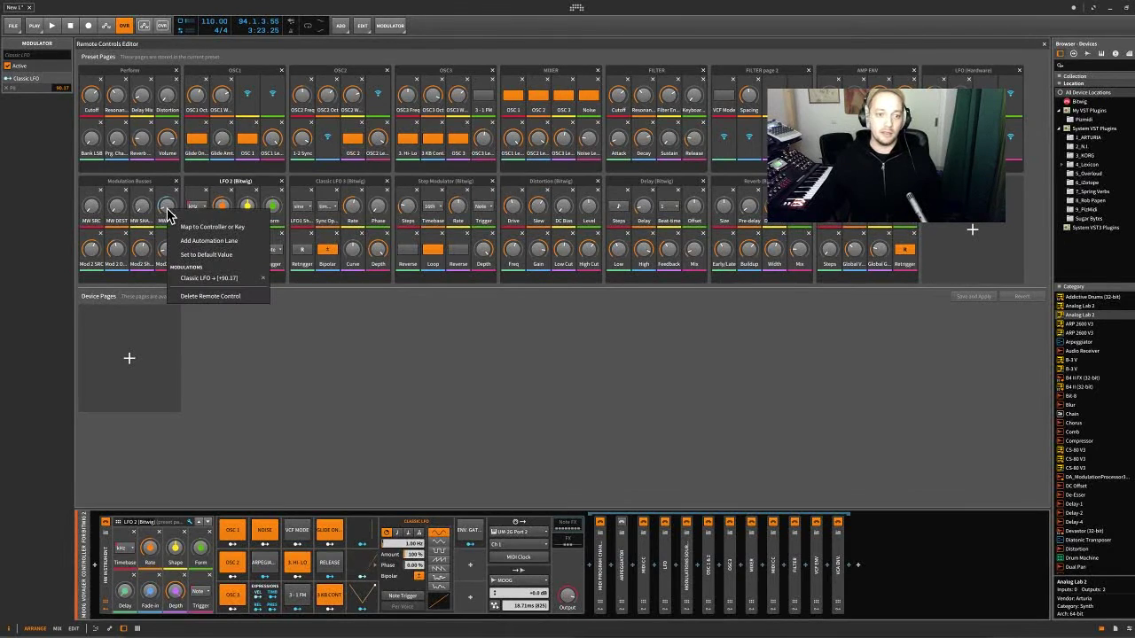
left_click(264, 278)
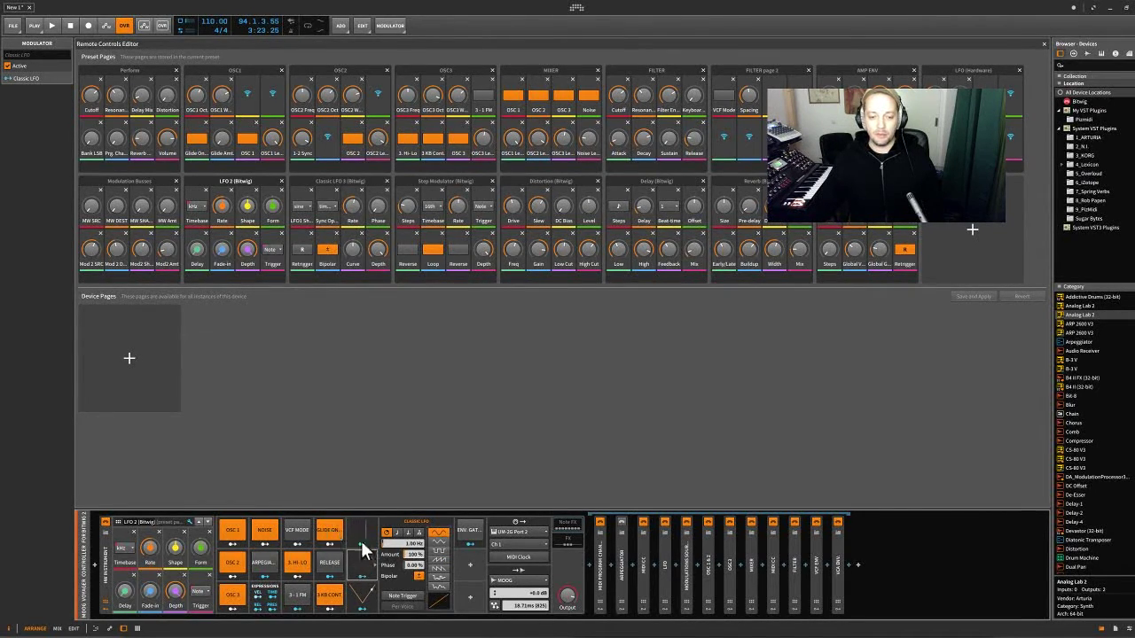
Step: Collapse the LFO and the devices after the Note FX, and hide the instrument's nested devices
double_click(663, 558)
double_click(662, 566)
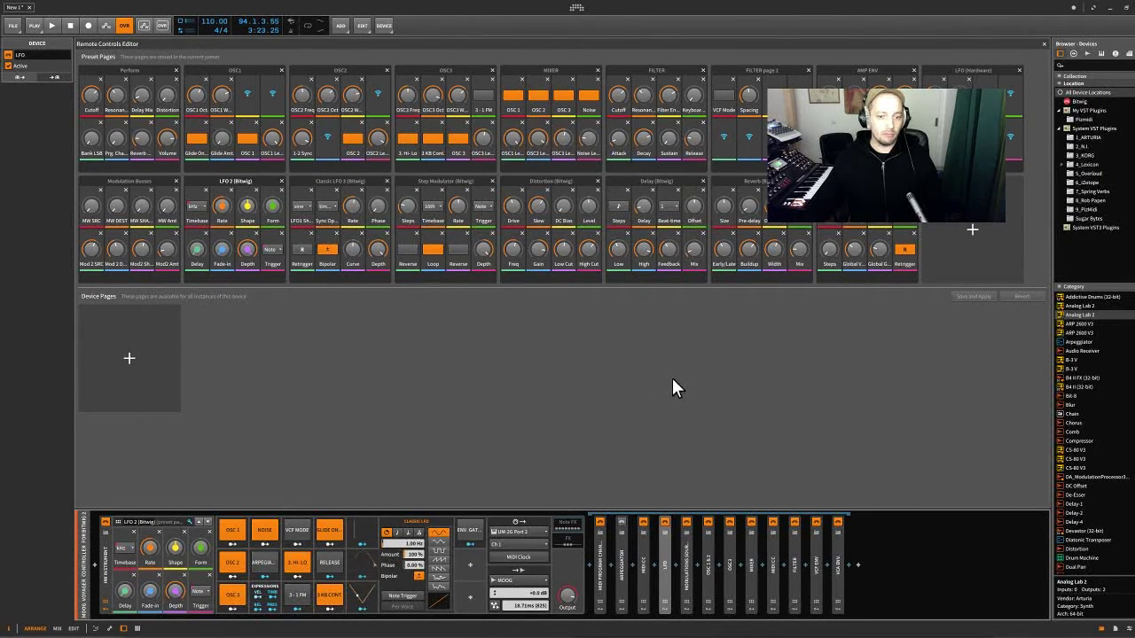
left_click(571, 524)
left_click(571, 530)
left_click(571, 531)
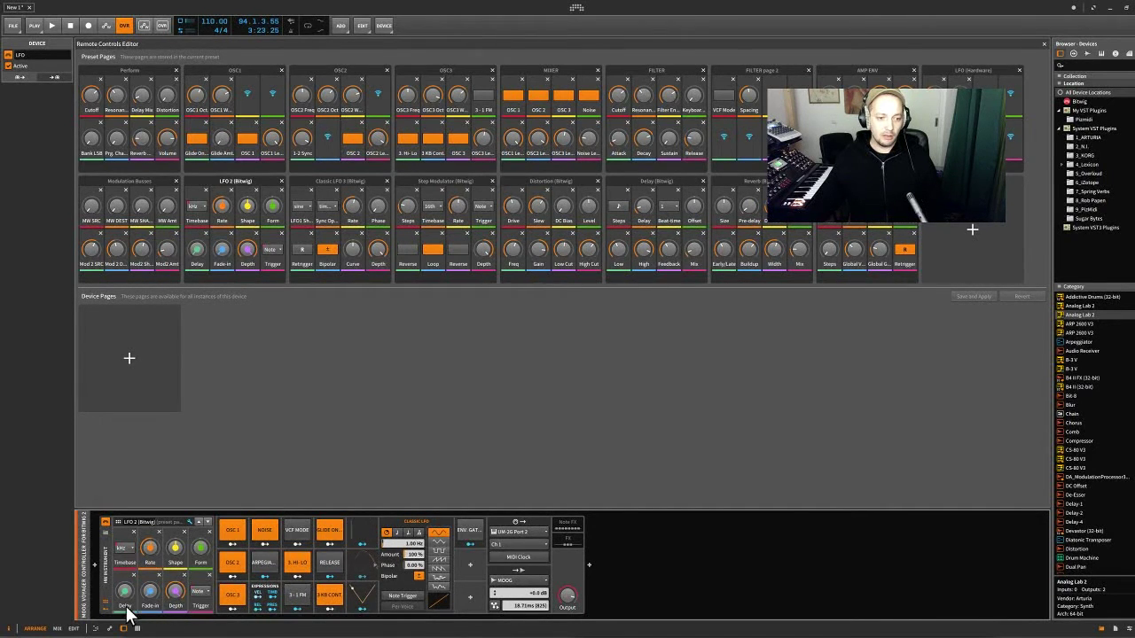
left_click(106, 610)
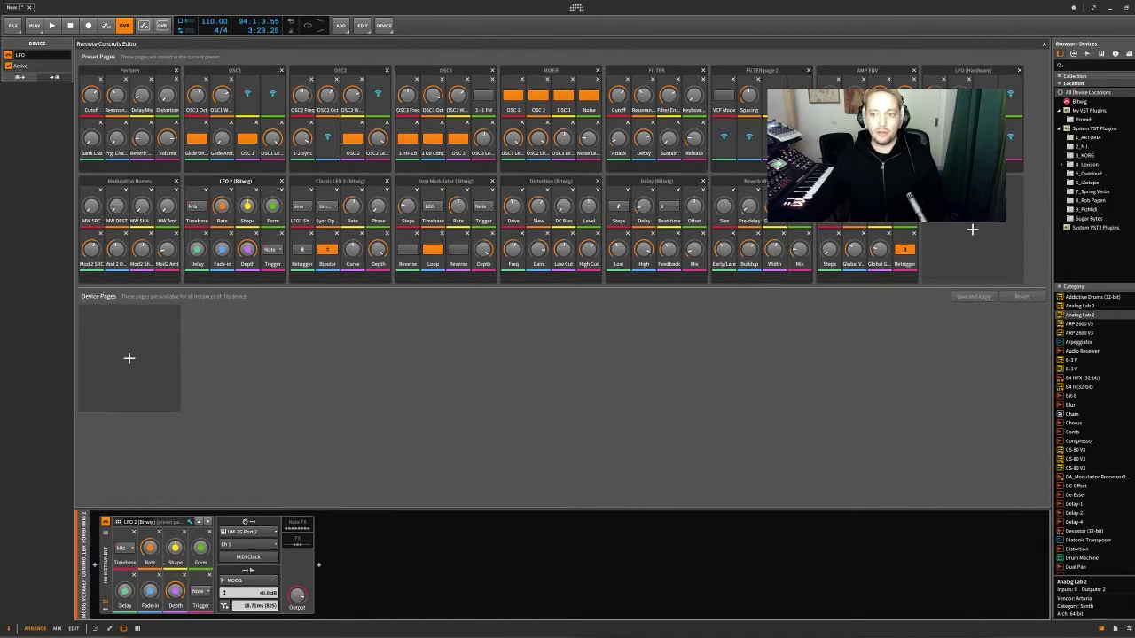
Step: Add an empty preset page, Page 10, then undo it so Perform is the active page again
left_click(971, 235)
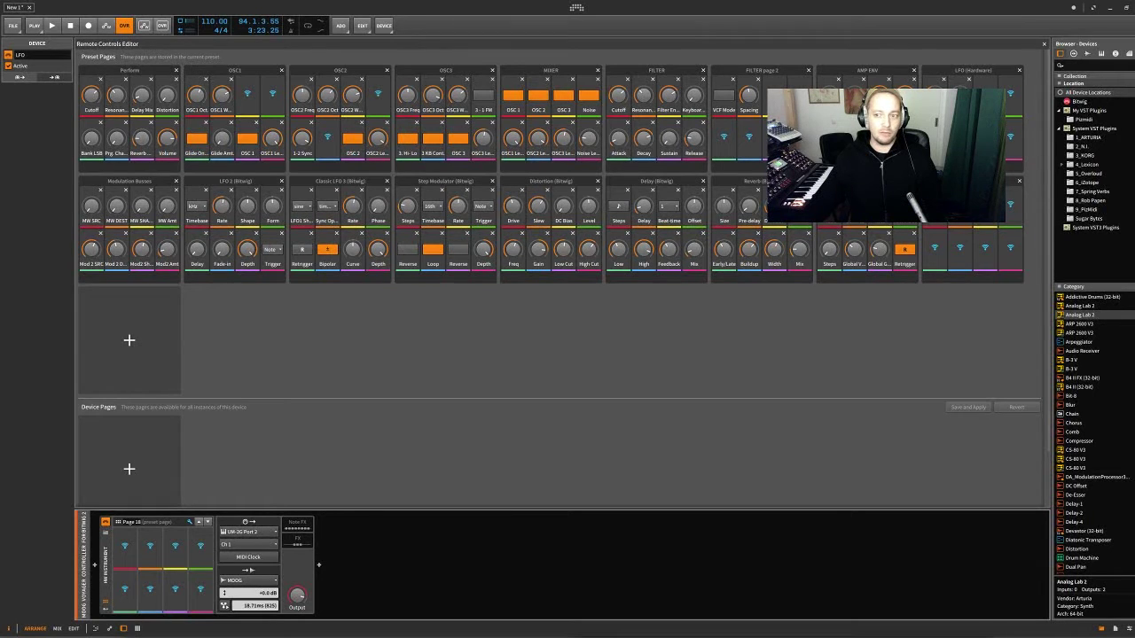
key("Escape")
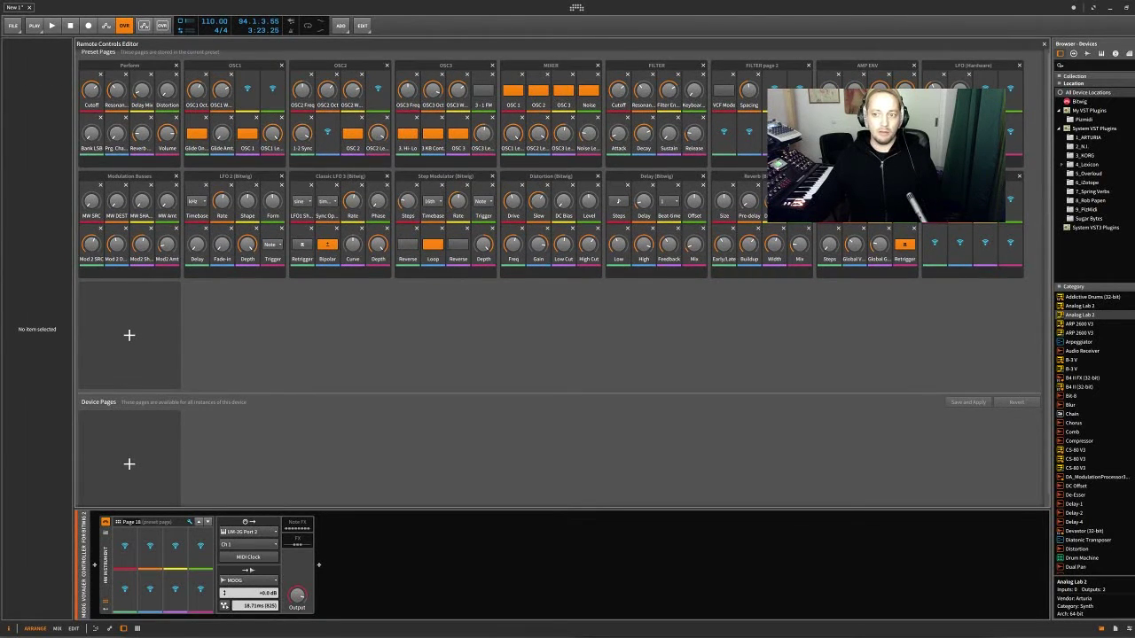
key("ctrl+z")
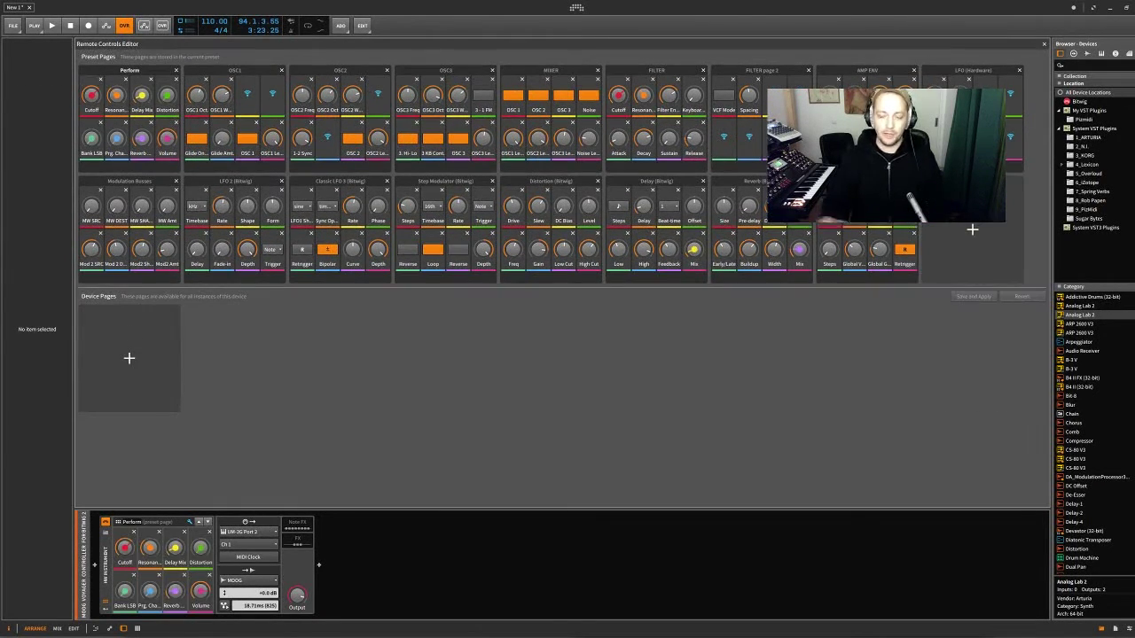